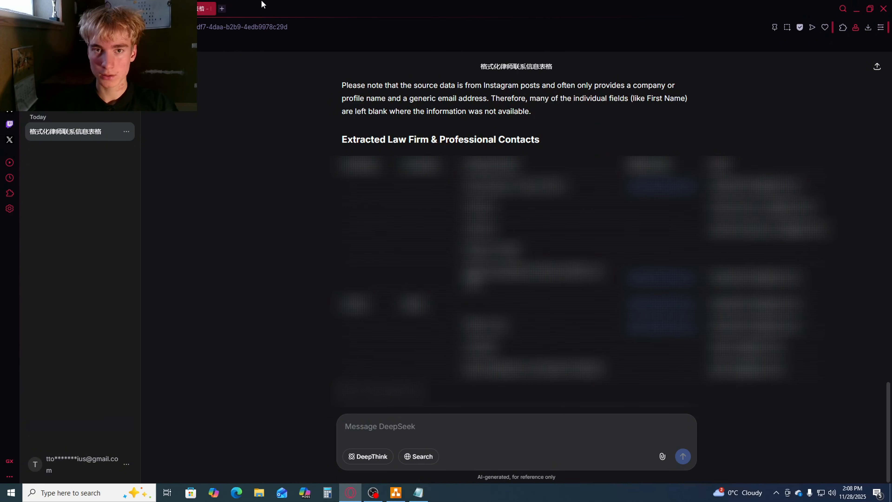
click(105, 9)
triple_click(191, 76)
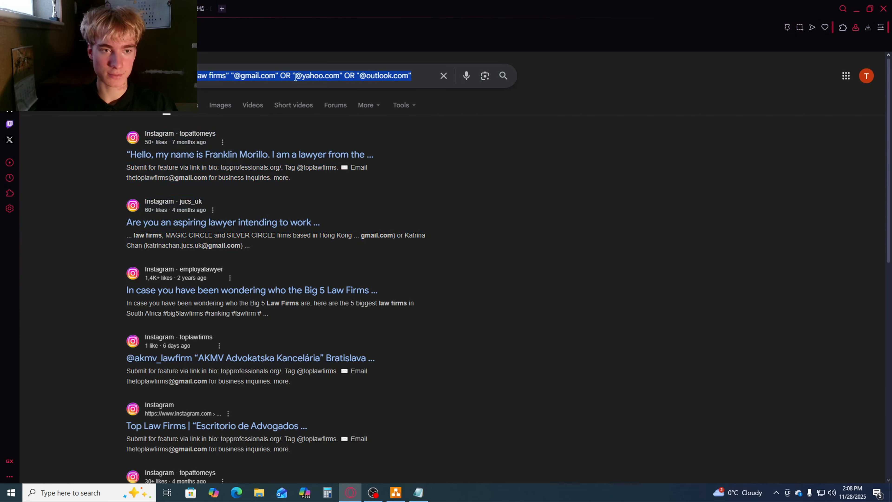
click(191, 75)
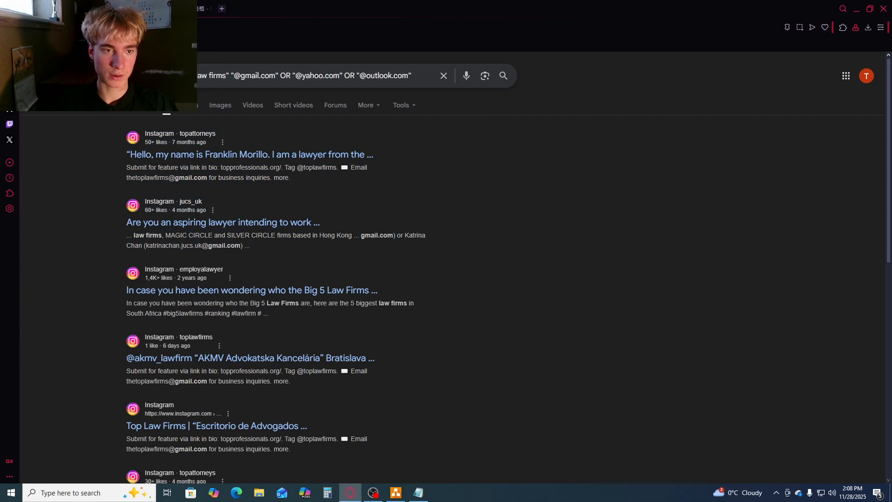
key(BackSpace)
key(BackSpace)
key(BackSpace)
key(BackSpace)
key(BackSpace)
key(BackSpace)
key(BackSpace)
key(BackSpace)
key(BackSpace)
key(BackSpace)
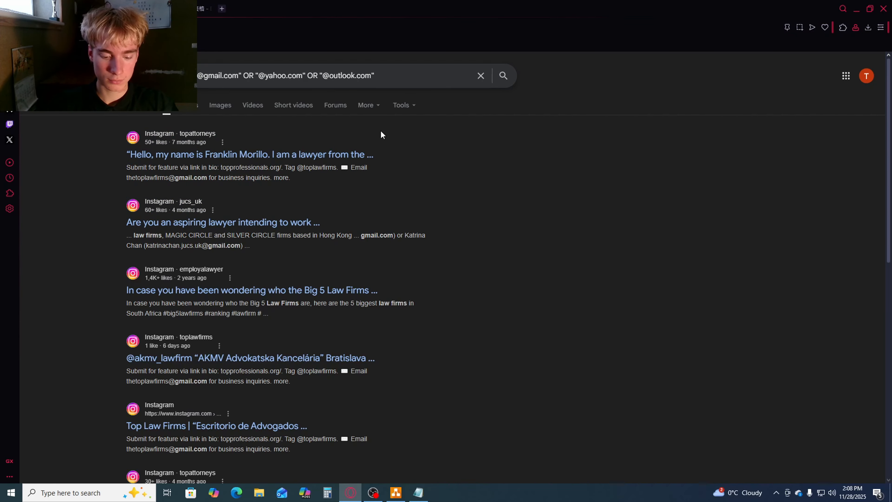
key(BackSpace)
key(BackSpace)
key(BackSpace)
key(BackSpace)
key(BackSpace)
key(BackSpace)
key(BackSpace)
key(BackSpace)
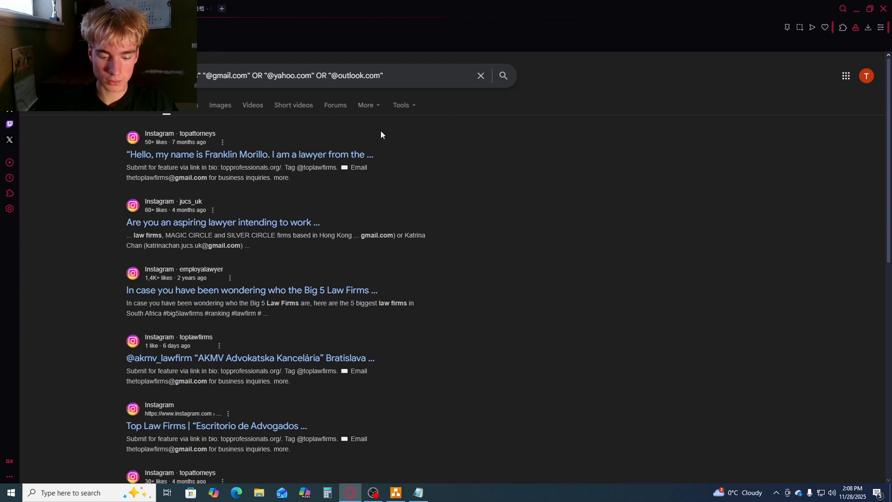
key(Return)
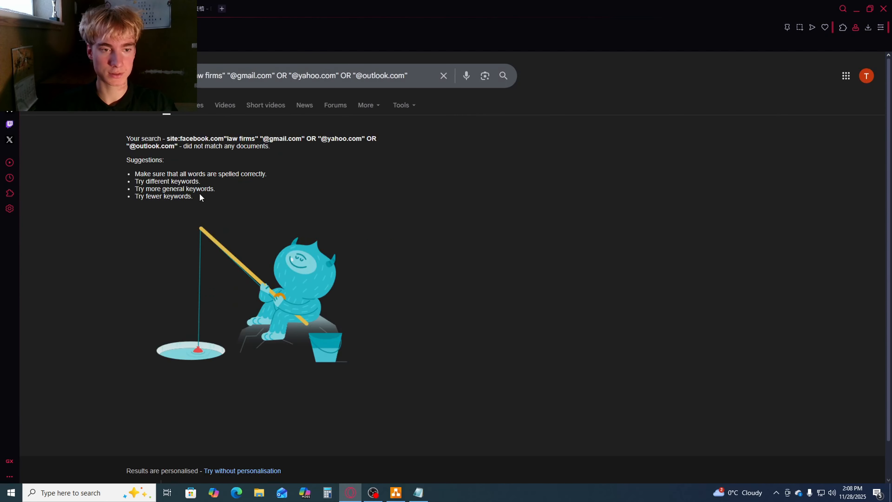
Copy the entire Facebook search results page and submit it as a message in the DeepSeek chat
click(254, 106)
key(ctrl+a)
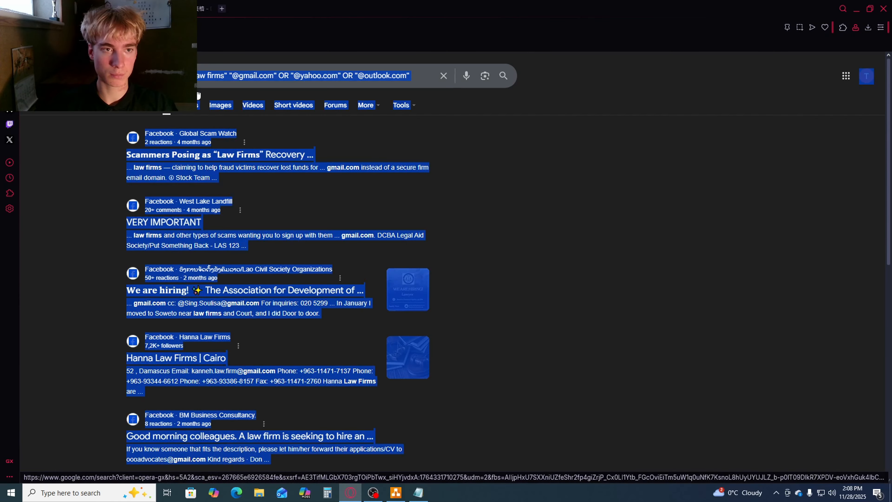
key(ctrl+c)
key(alt+Tab)
key(ctrl+v)
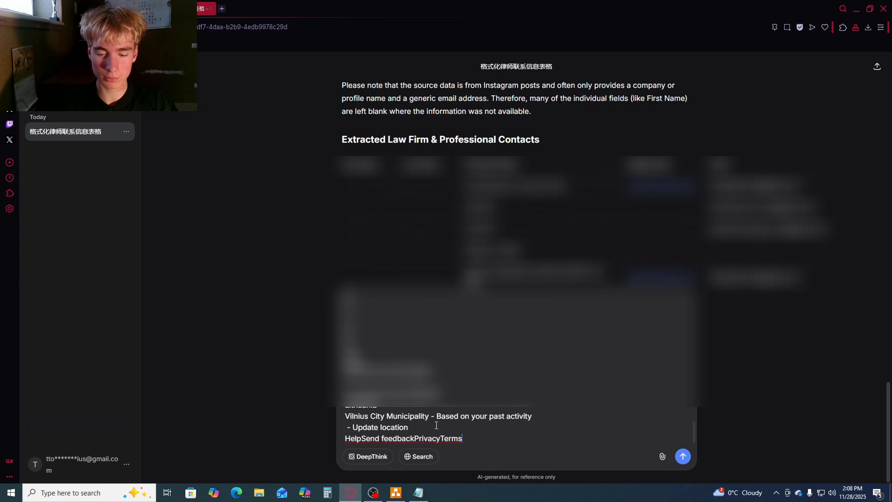
key(Return)
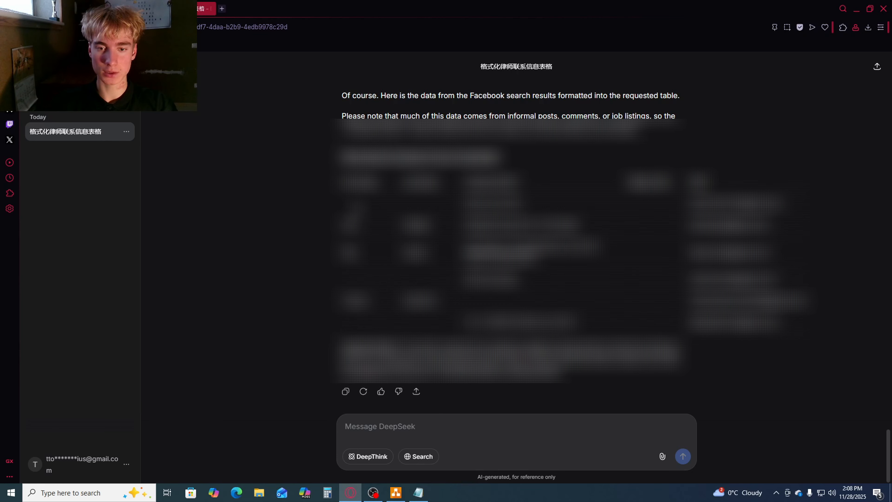
Send DeepSeek the request "could you fill out the blank spaces with (could find)"
click(384, 421)
text(co)
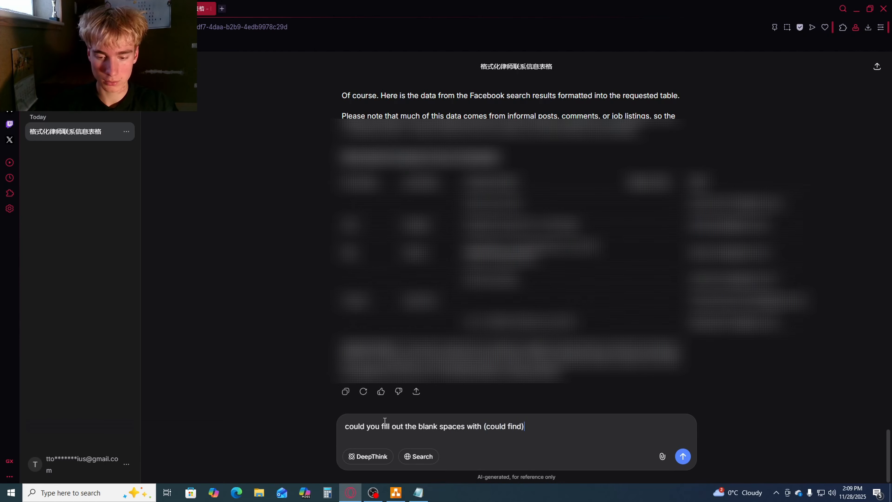
key(Return)
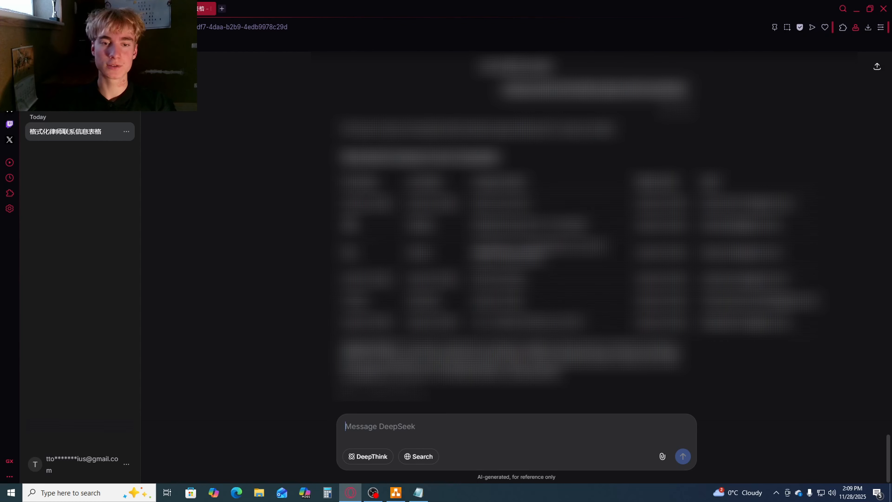
drag(343, 202, 790, 327)
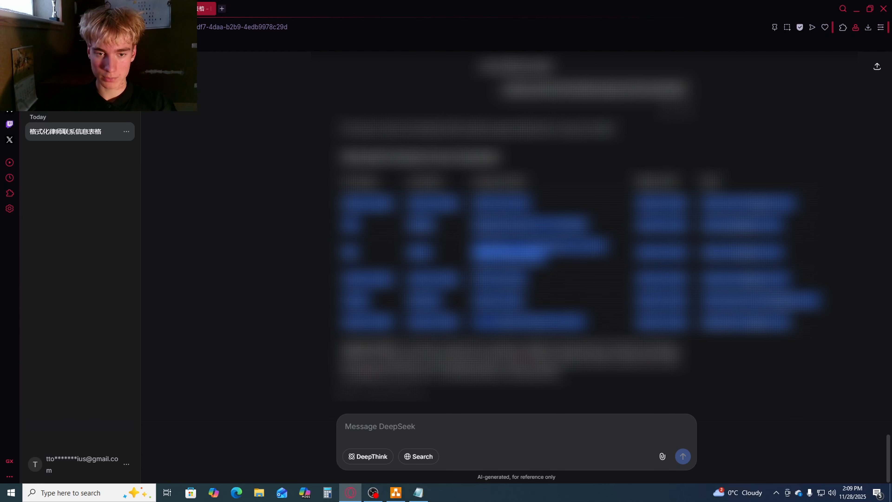
click(361, 216)
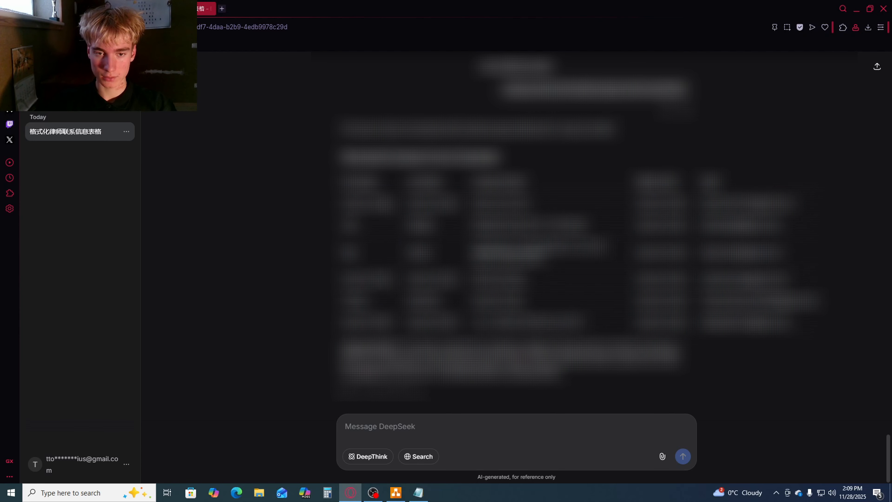
Find Google Sheets in a new browser tab, open it and create a blank spreadsheet
click(224, 9)
text(sg)
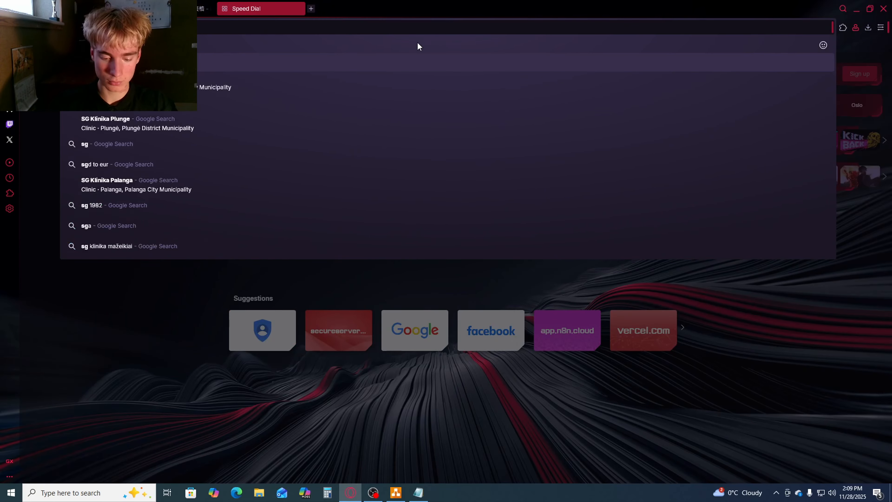
text(oogle sheets)
key(Return)
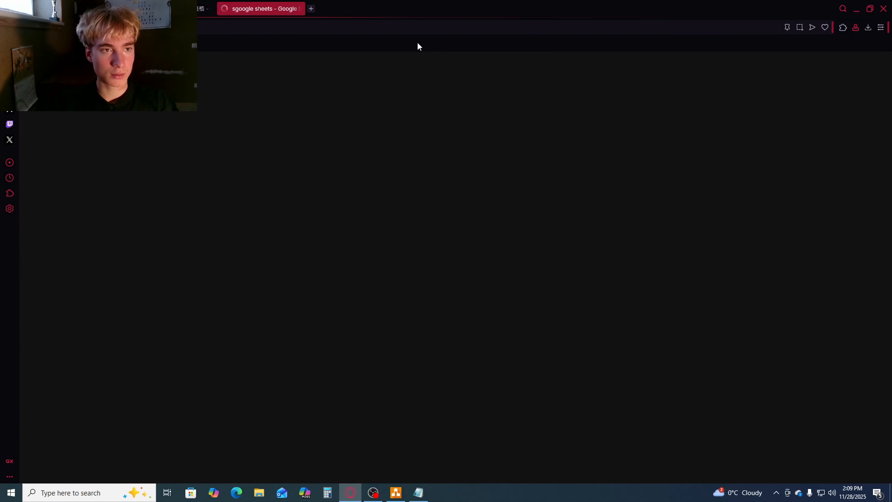
click(225, 188)
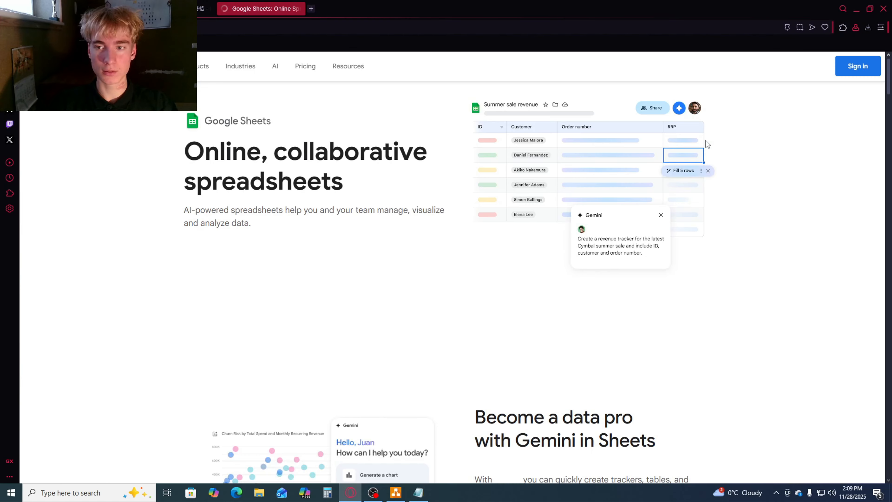
click(859, 66)
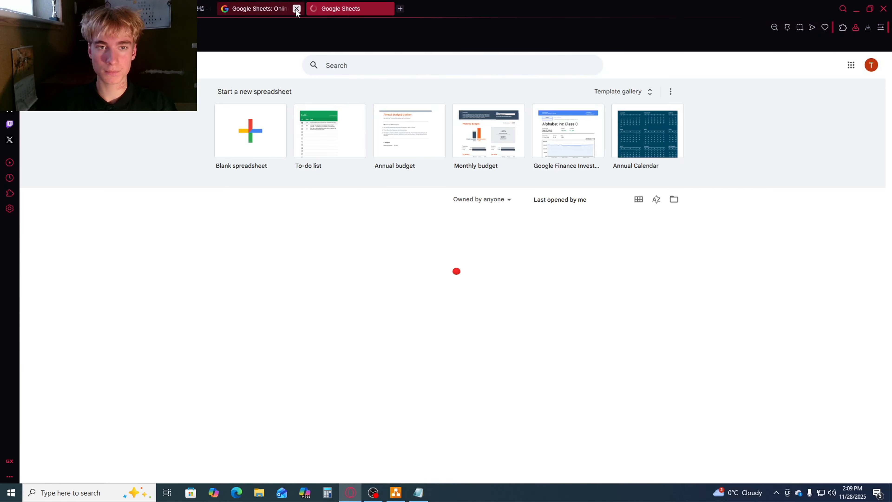
click(296, 9)
click(243, 140)
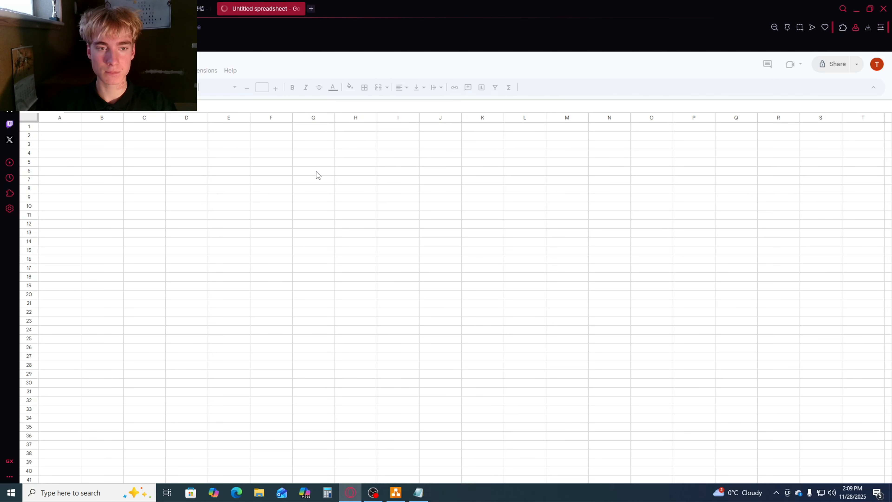
Check the column headings of DeepSeek's table and enter the headers "First name" in A1 and "Last name" in B1 of the spreadsheet
double_click(57, 126)
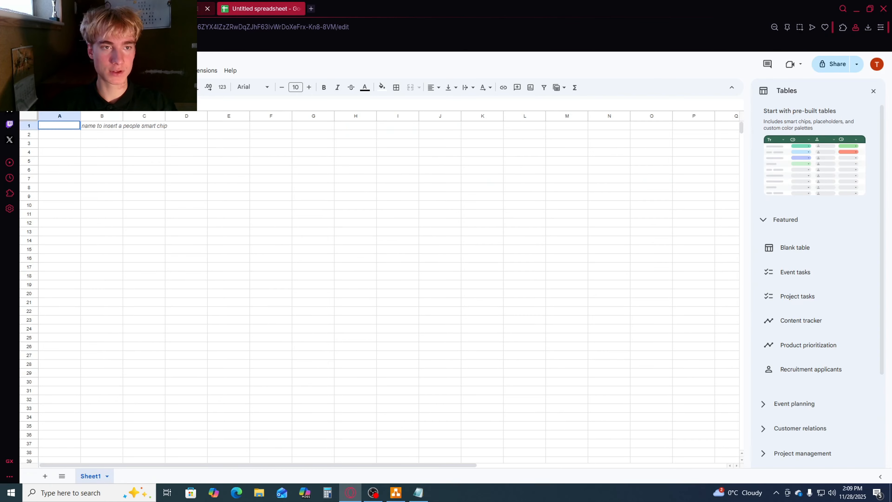
click(201, 8)
drag(341, 181, 733, 186)
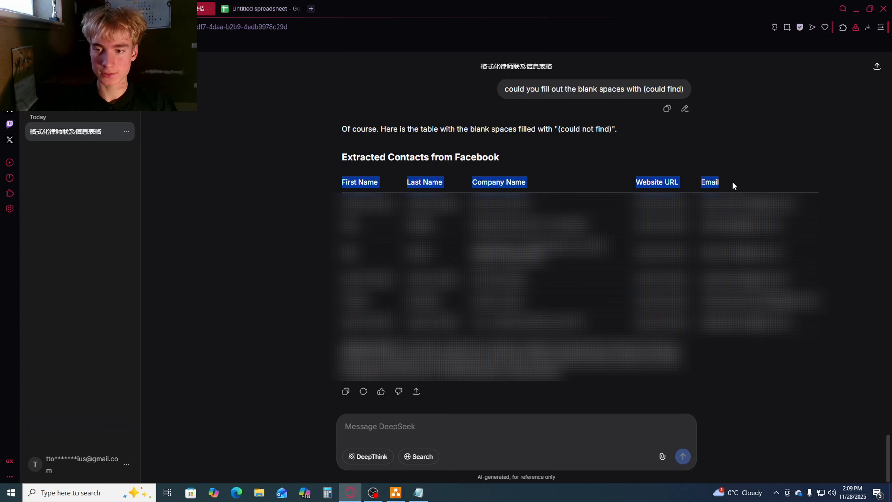
click(524, 154)
click(260, 8)
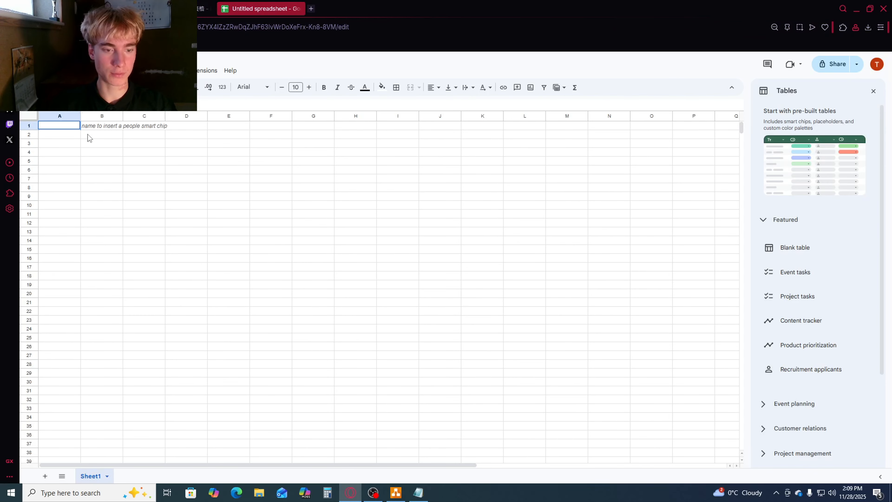
text(First name)
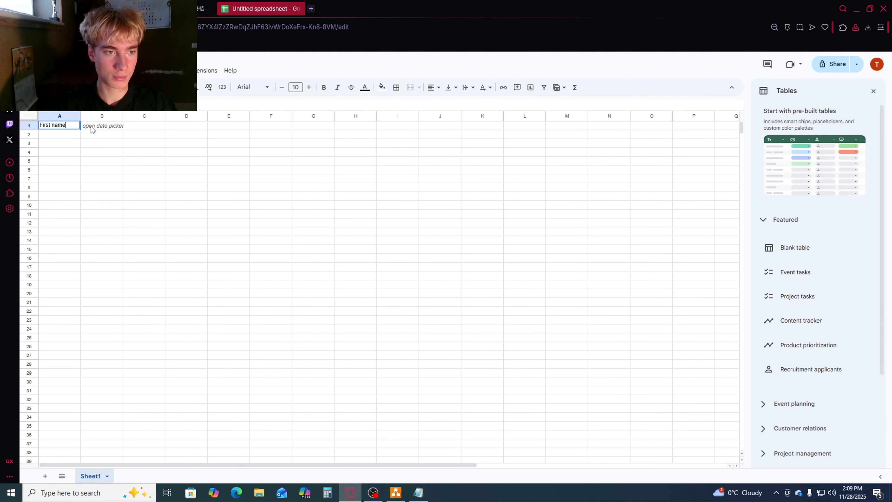
double_click(93, 125)
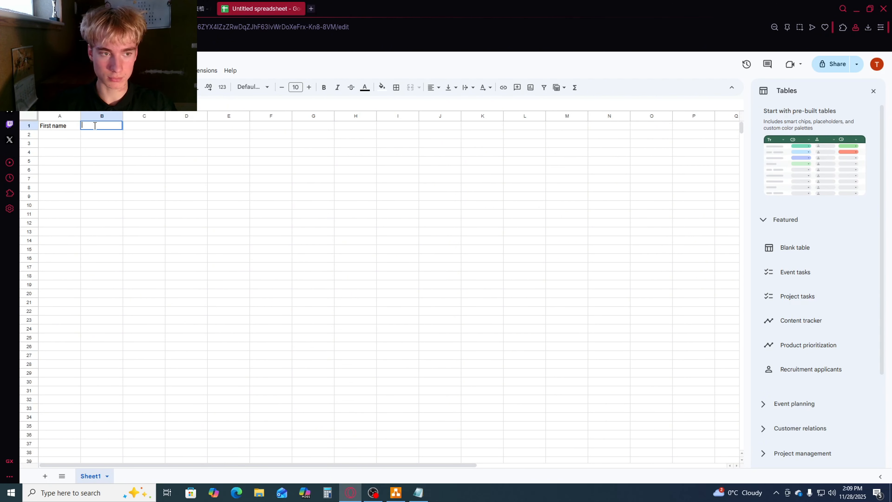
text(Last name)
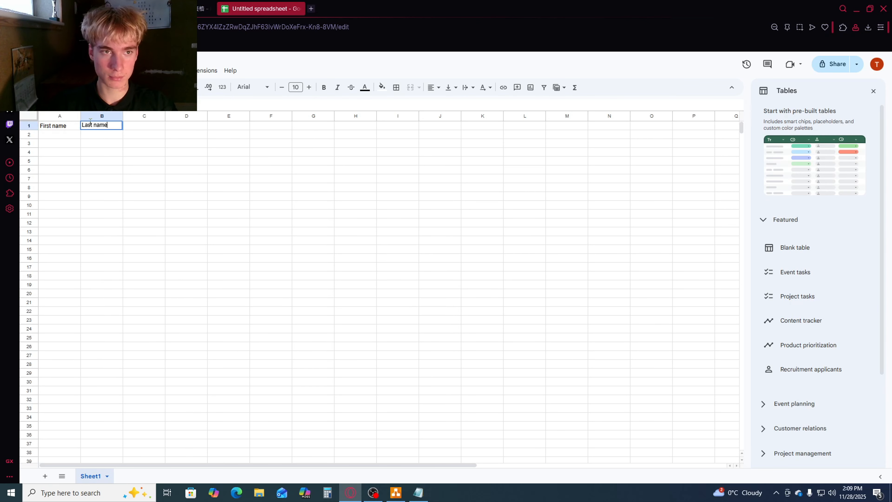
Add the headers "Company name" in C1, "Website URL" in D1 and "Email" in E1, matching DeepSeek's table
click(205, 8)
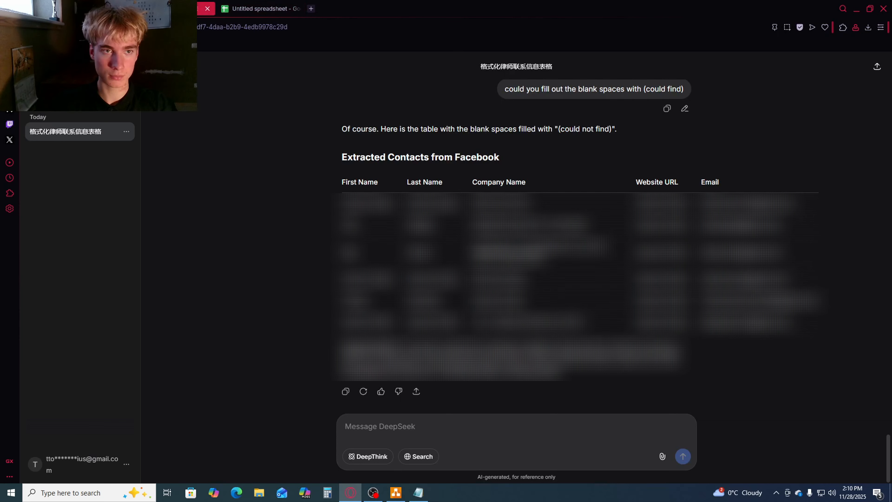
click(267, 9)
click(162, 126)
text(C)
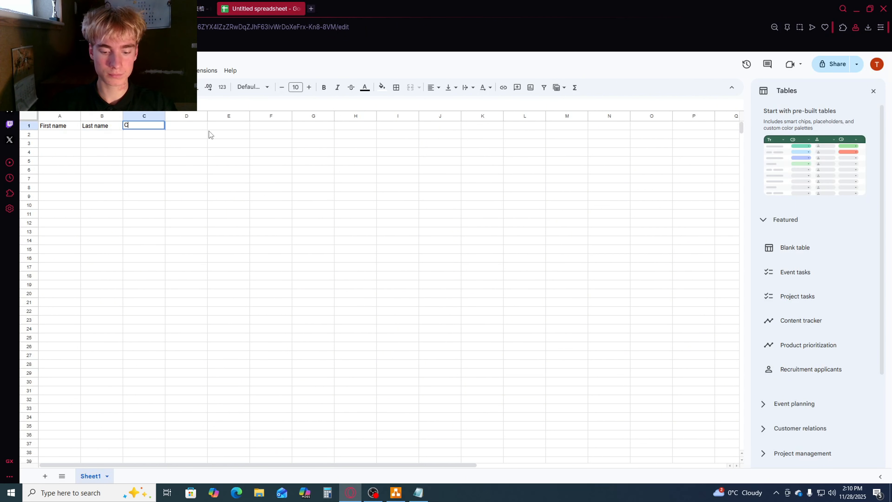
text(ompany name)
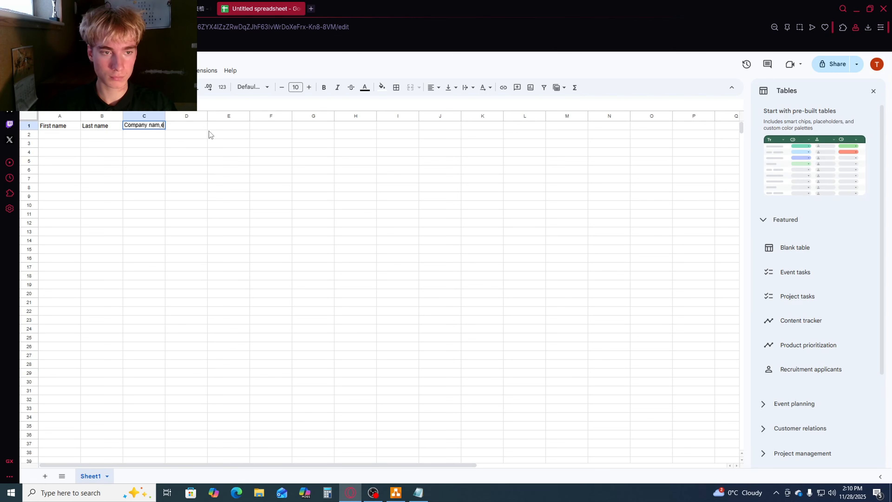
double_click(190, 127)
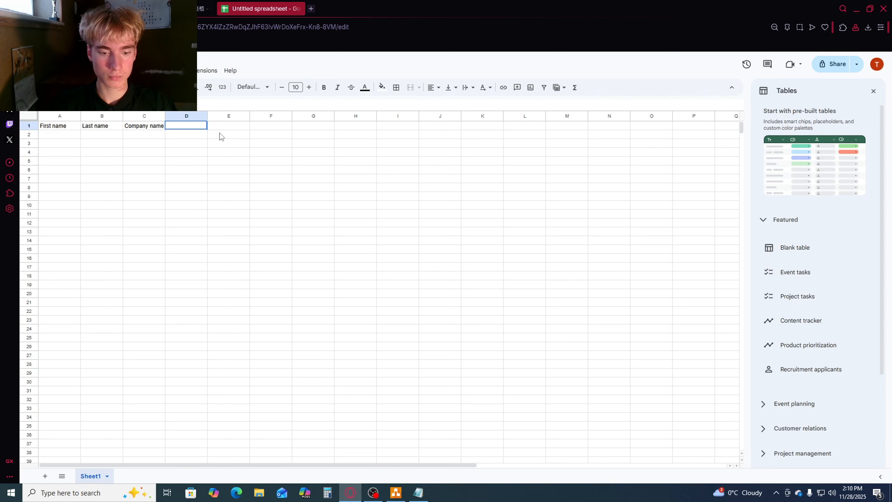
text(Website UR)
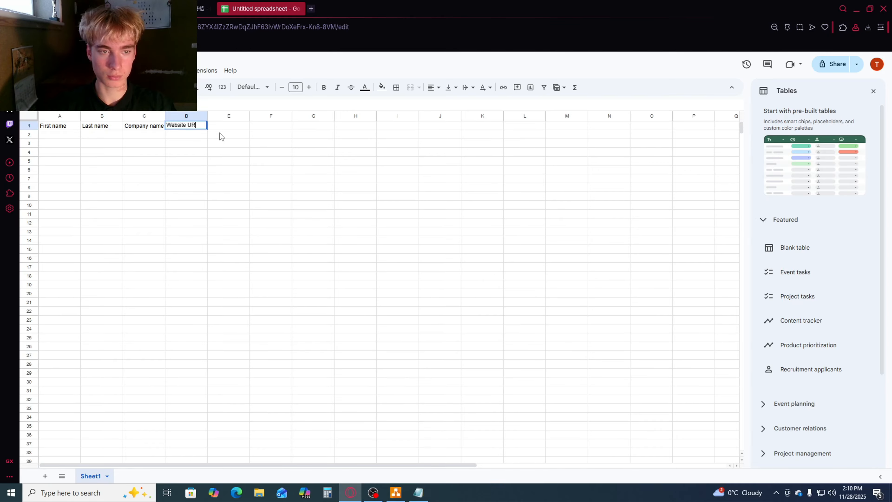
text(L)
key(Tab)
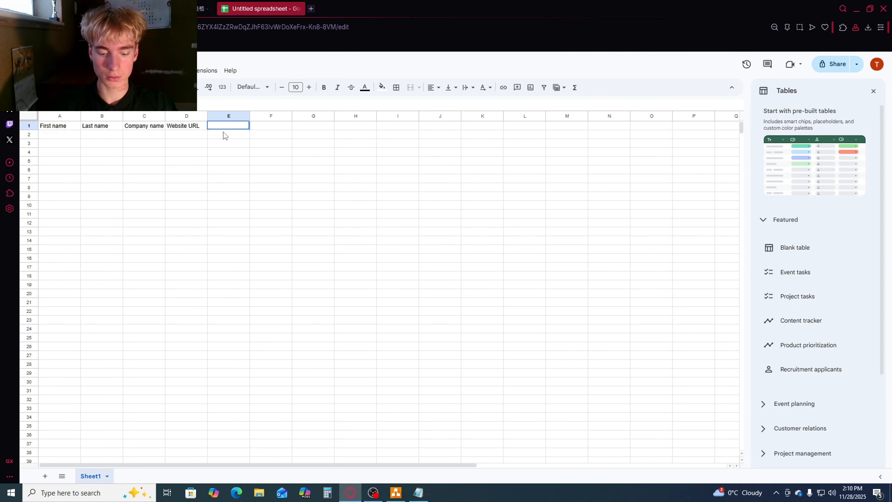
text(Email)
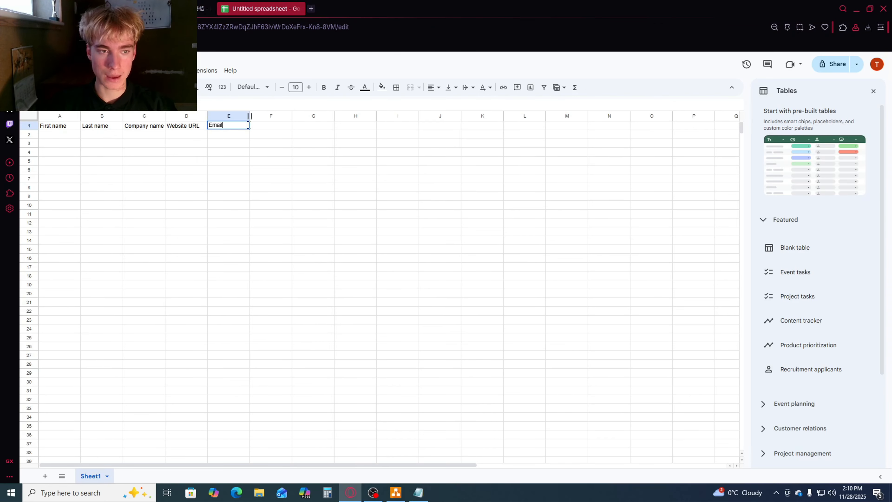
Copy the Facebook contact rows from DeepSeek's table and paste them into the spreadsheet starting at A2
key(ctrl+shift+Tab)
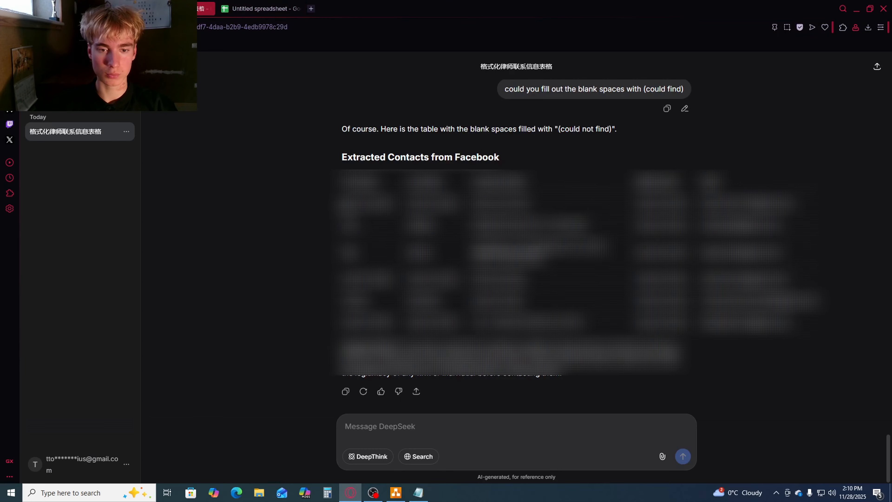
click(269, 13)
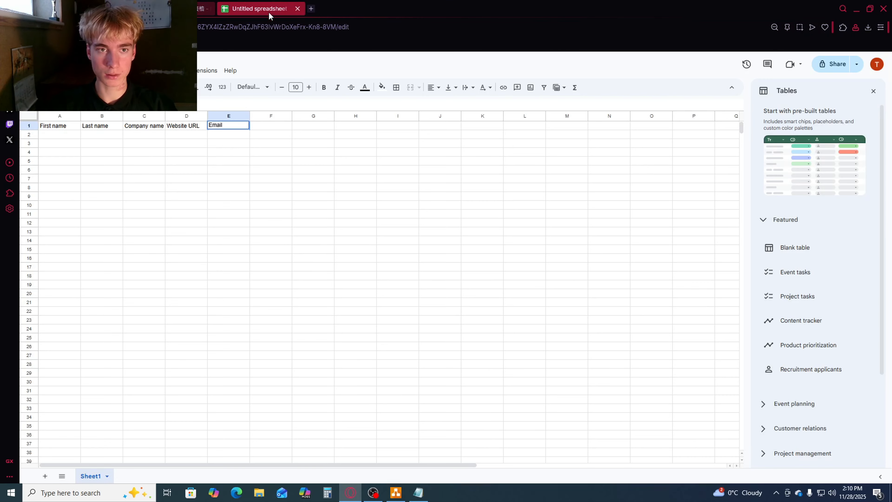
click(56, 135)
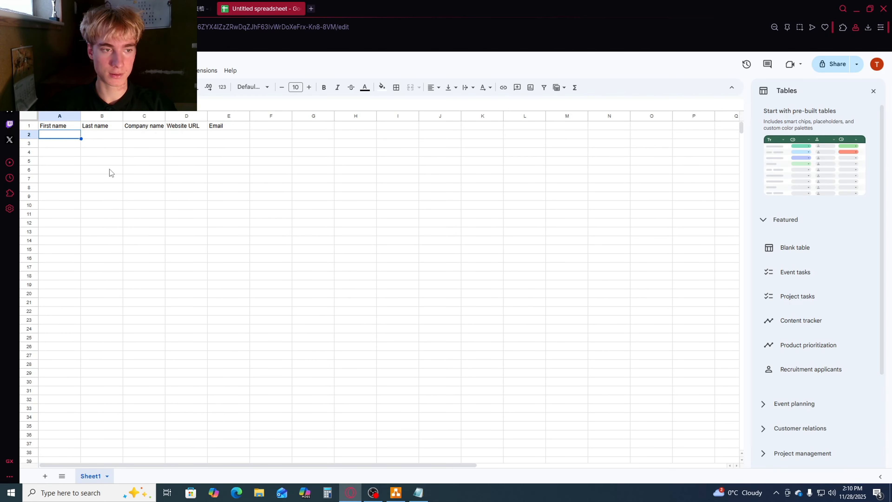
key(ctrl+v)
click(162, 232)
Give the pasted contact rows A2:E7 a white fill and black text
drag(56, 135, 229, 185)
click(381, 87)
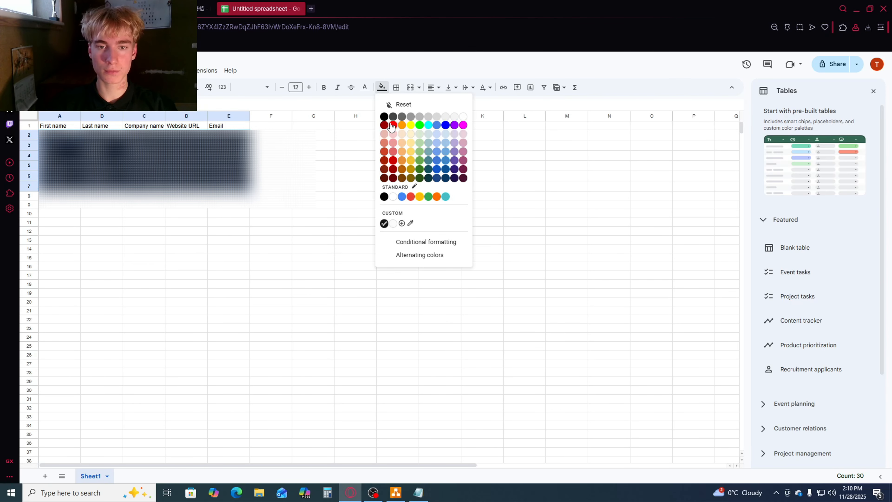
click(463, 118)
click(364, 88)
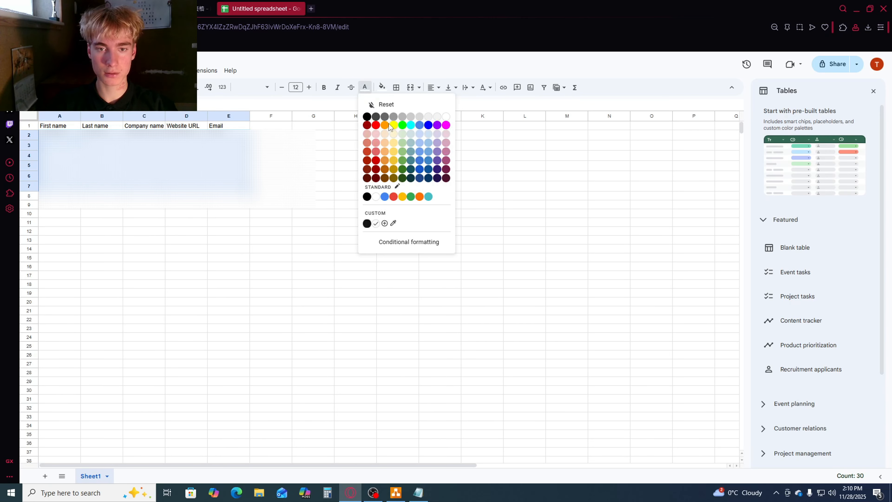
click(367, 118)
click(229, 221)
Widen column E so the full contact e-mail addresses fit
drag(57, 135, 271, 186)
click(355, 195)
drag(245, 120, 390, 168)
click(276, 213)
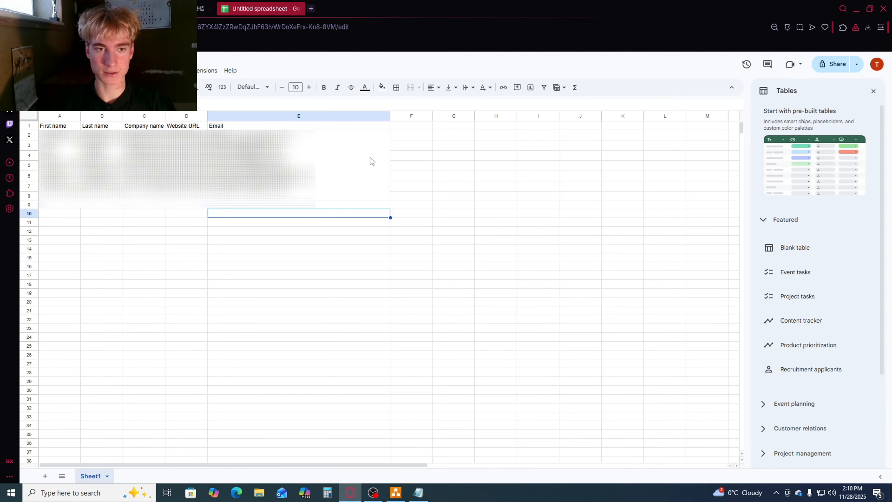
Check the #2 step in the draw.io diagram and search for n8n in a new browser tab
click(396, 492)
scroll(373, 302, down, 10)
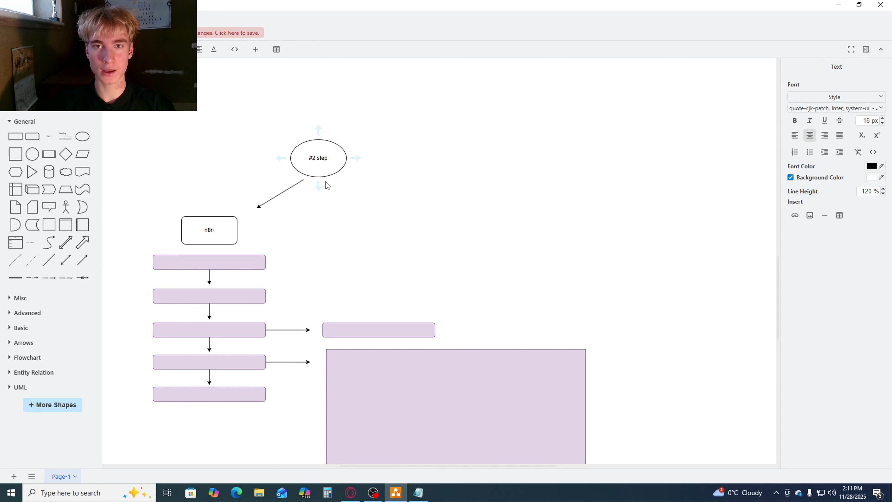
click(213, 234)
click(350, 492)
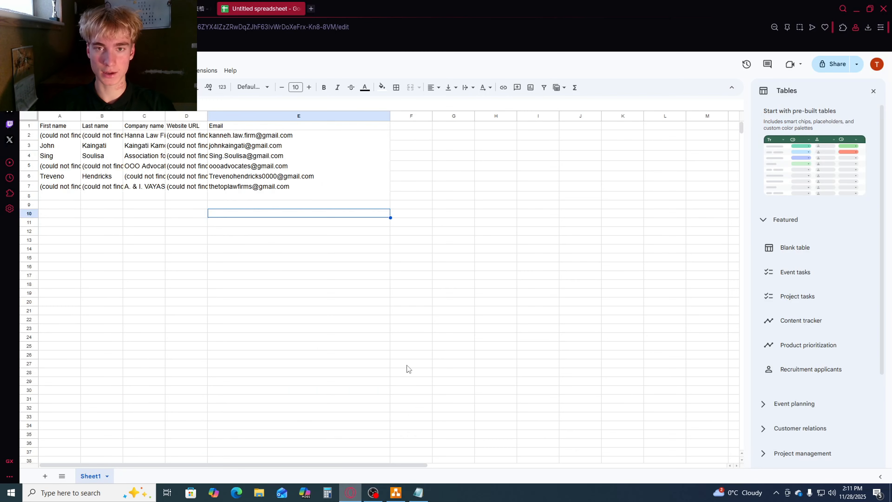
click(311, 9)
click(583, 78)
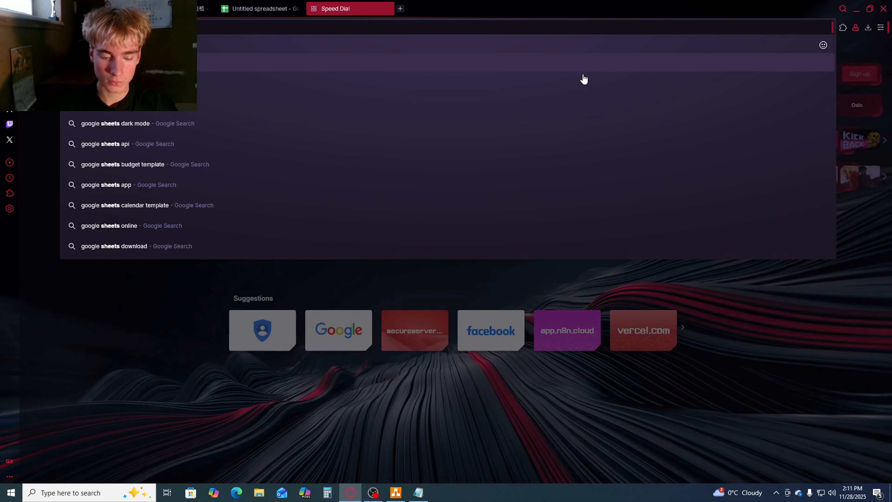
text(n8n)
key(Return)
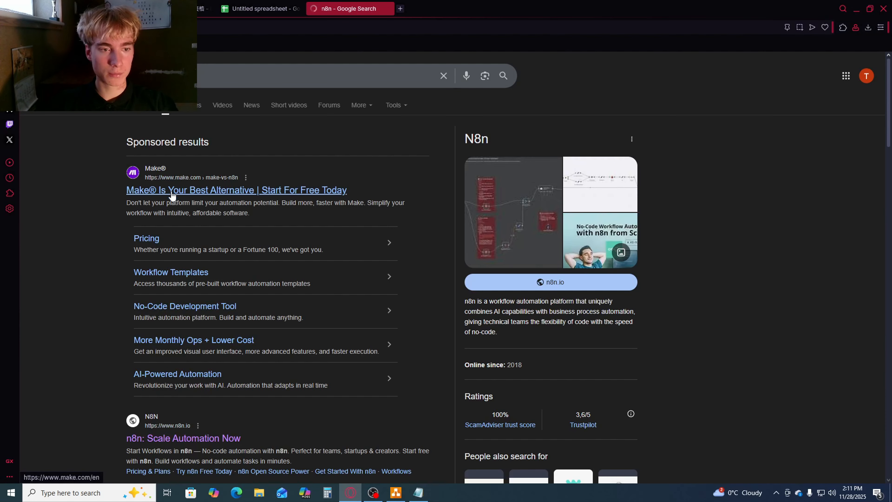
Go to the n8n website from the search results, sign in and open the n8n instance
scroll(214, 236, down, 6)
scroll(214, 232, down, 3)
click(201, 176)
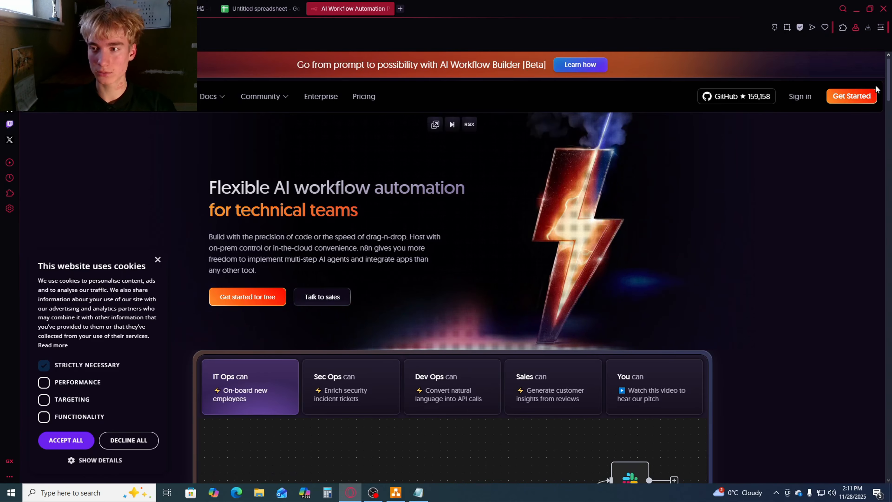
click(799, 99)
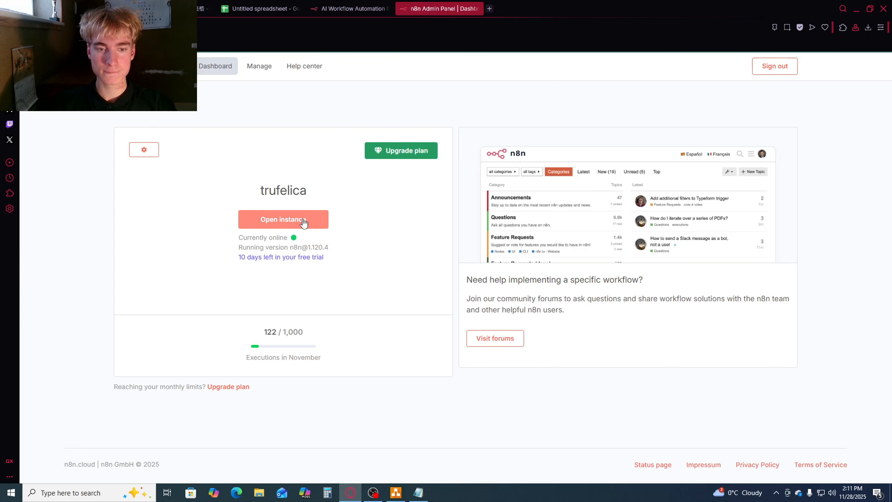
click(304, 222)
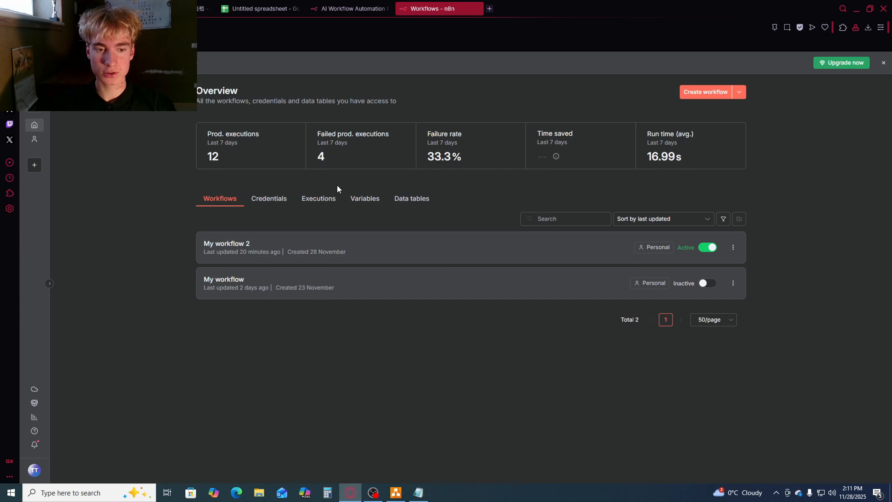
Deactivate My workflow 2 and create a new workflow
click(709, 247)
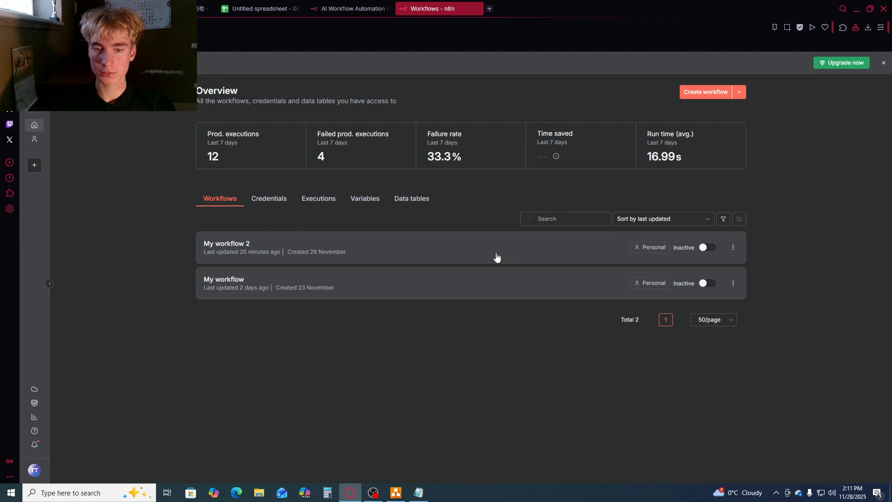
click(689, 105)
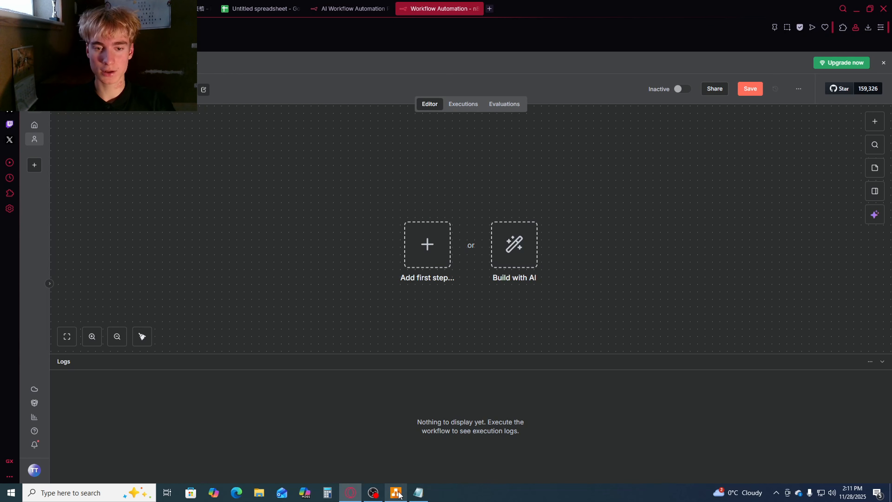
Switch to the draw.io diagram and move the purple cover off the first box below n8n to uncover Schedule trigger
mouse_move(399, 495)
click(396, 422)
click(326, 232)
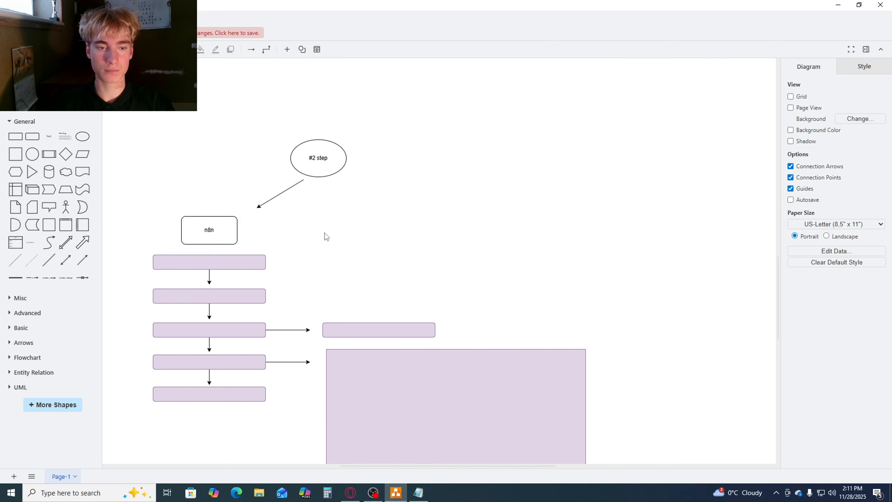
scroll(325, 233, down, 2)
scroll(272, 210, up, 1)
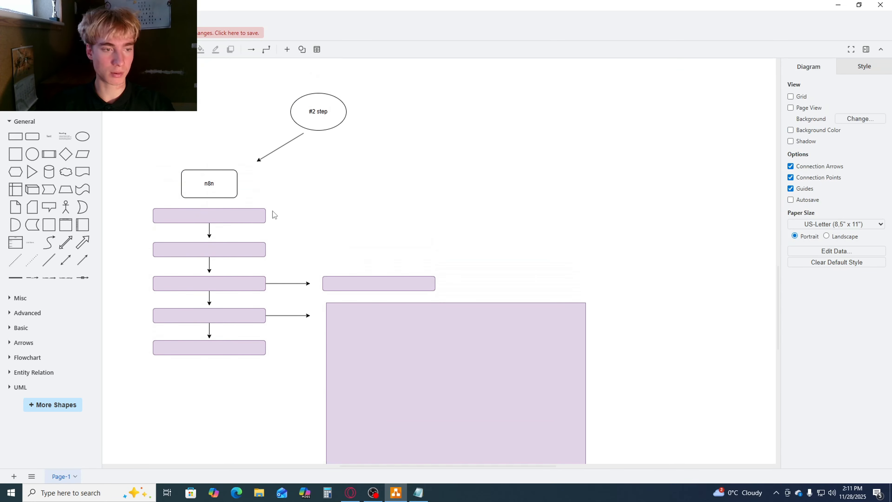
drag(244, 219, 392, 209)
double_click(239, 218)
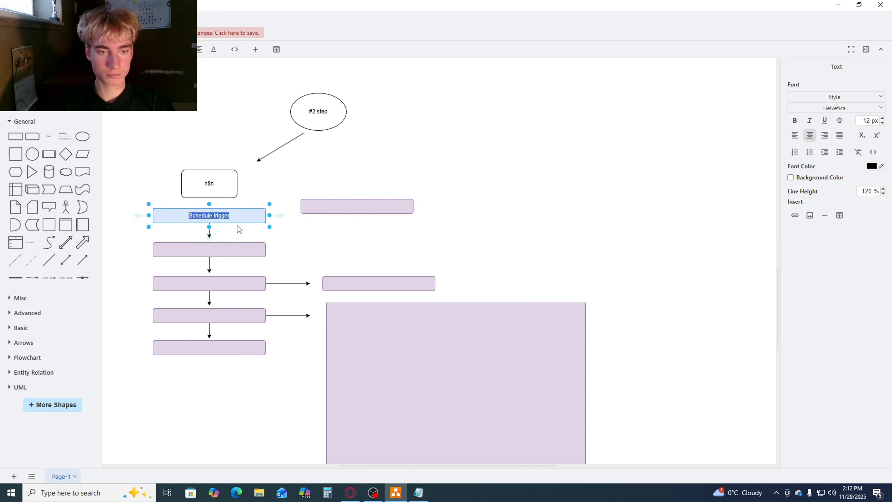
click(282, 206)
click(218, 184)
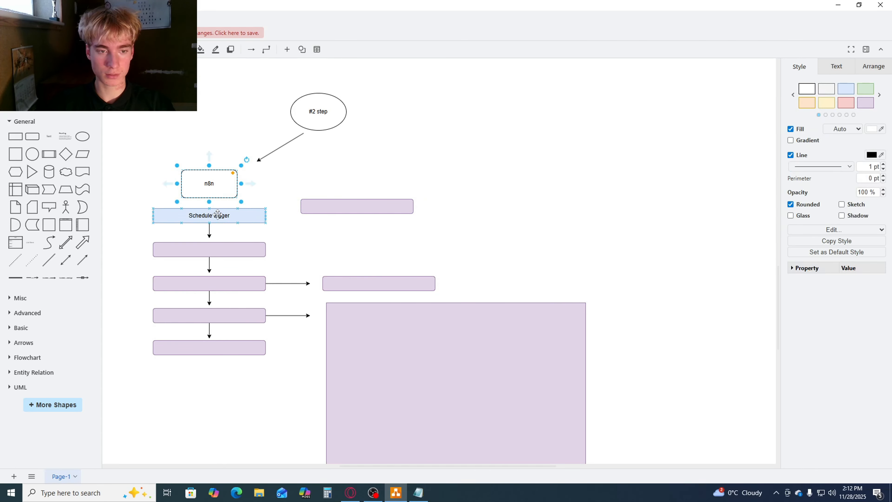
click(216, 214)
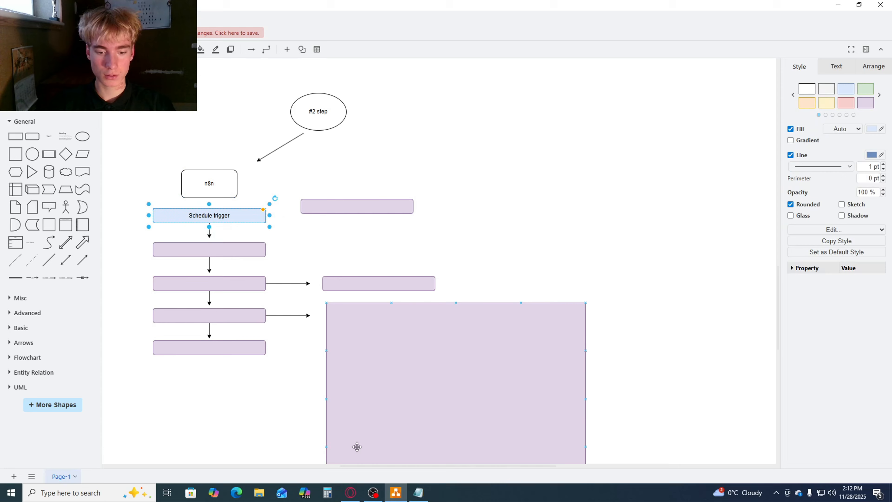
Return to n8n in the browser and add a Schedule Trigger as the workflow's first step
click(351, 492)
click(427, 245)
click(423, 266)
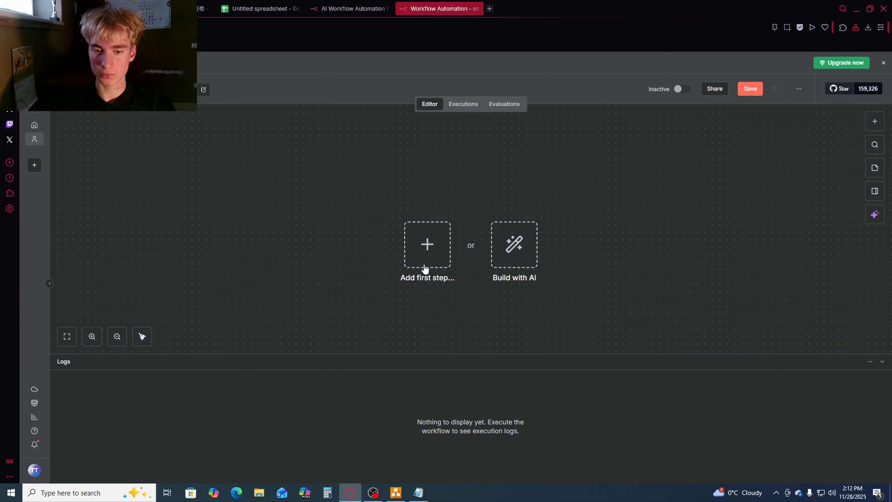
click(424, 266)
text(sched)
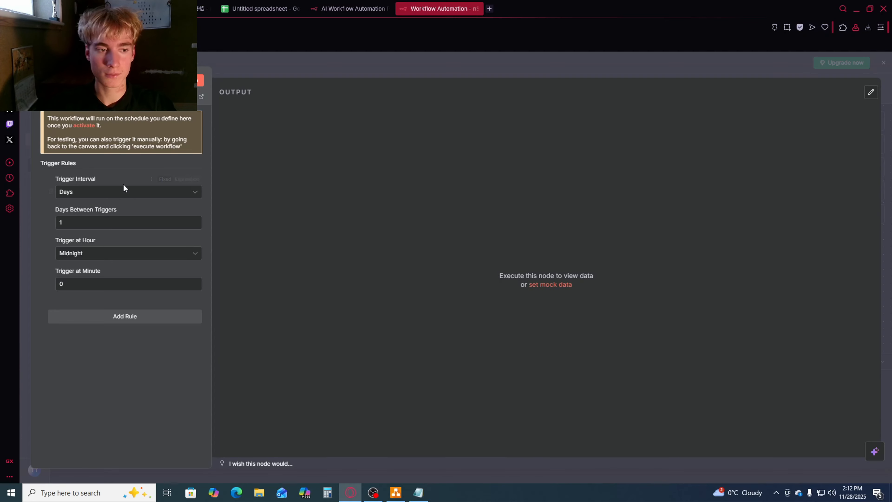
Set the Schedule Trigger's interval to Minutes with 60 minutes between triggers, and recheck its settings
click(117, 195)
click(90, 231)
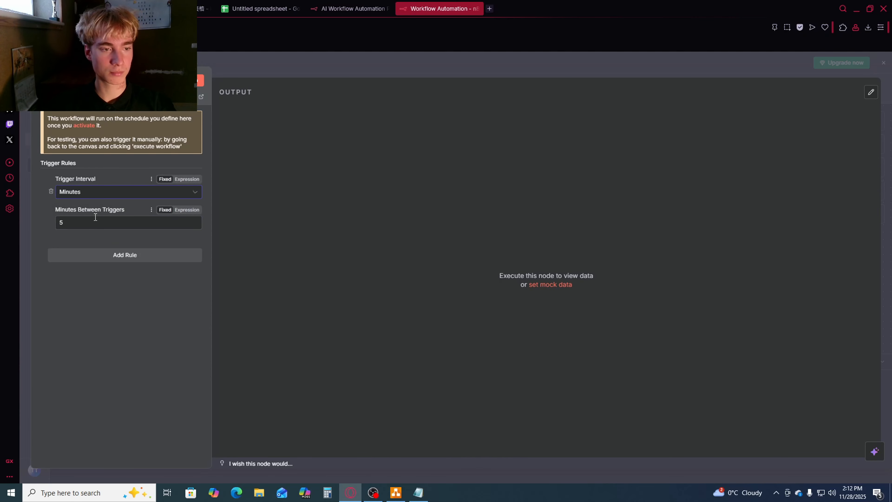
click(87, 197)
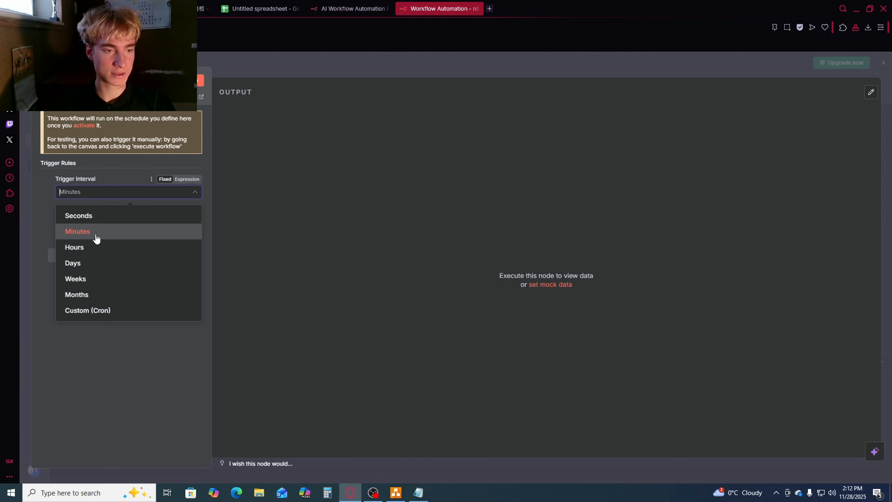
click(88, 229)
key(Tab)
text(60)
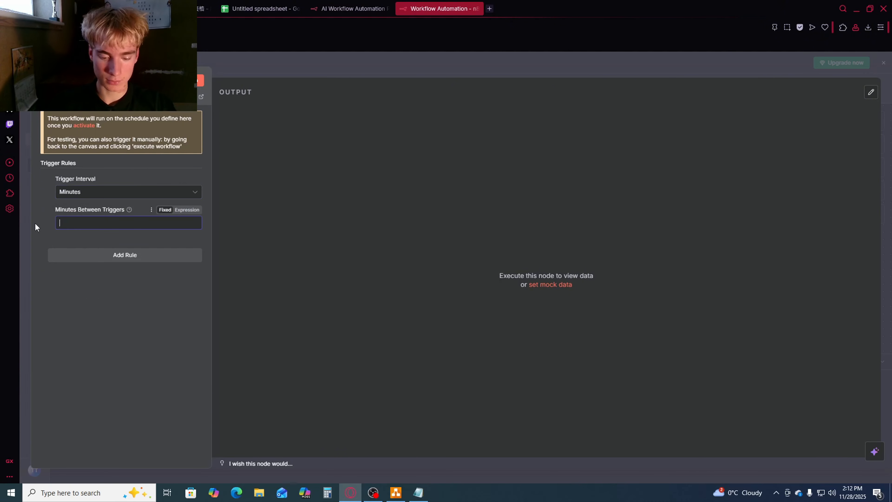
click(373, 57)
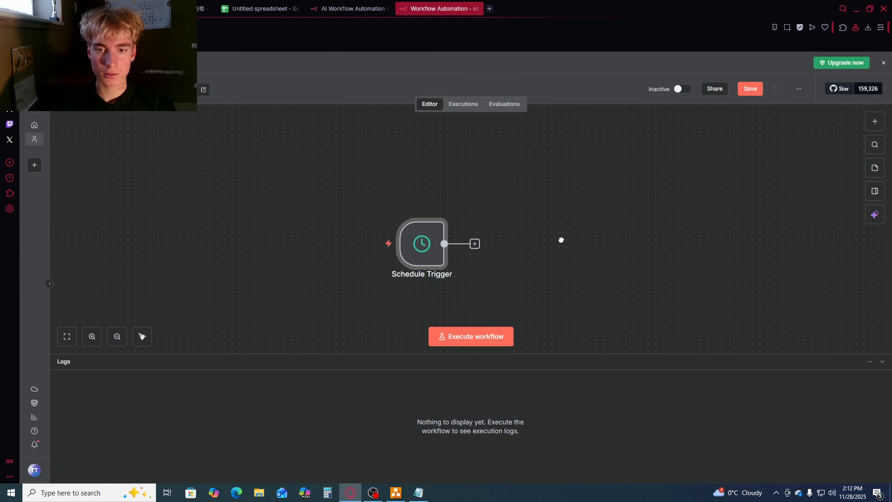
drag(562, 239, 400, 220)
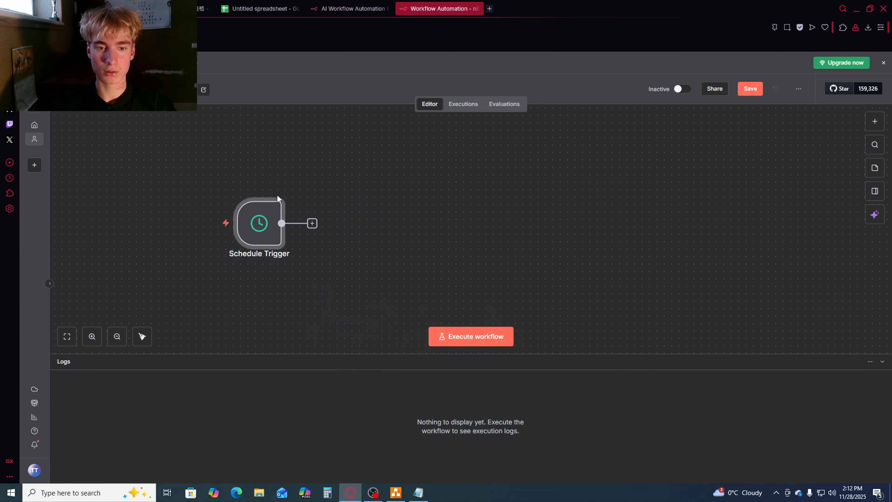
double_click(263, 230)
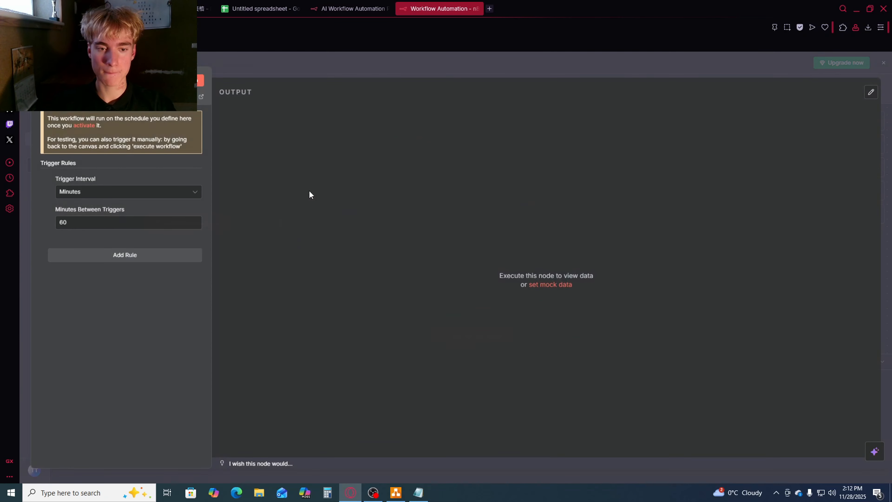
click(507, 66)
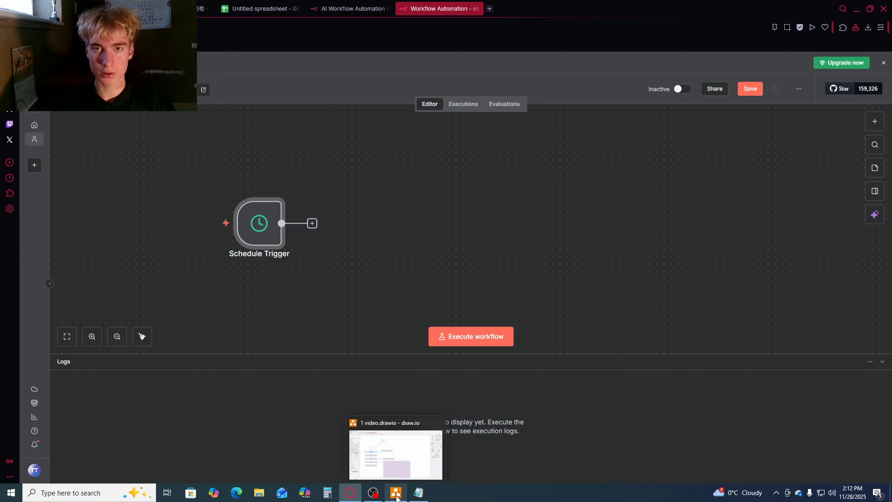
Switch to the draw.io diagram and move the purple cover off the box directly below Schedule trigger
click(396, 498)
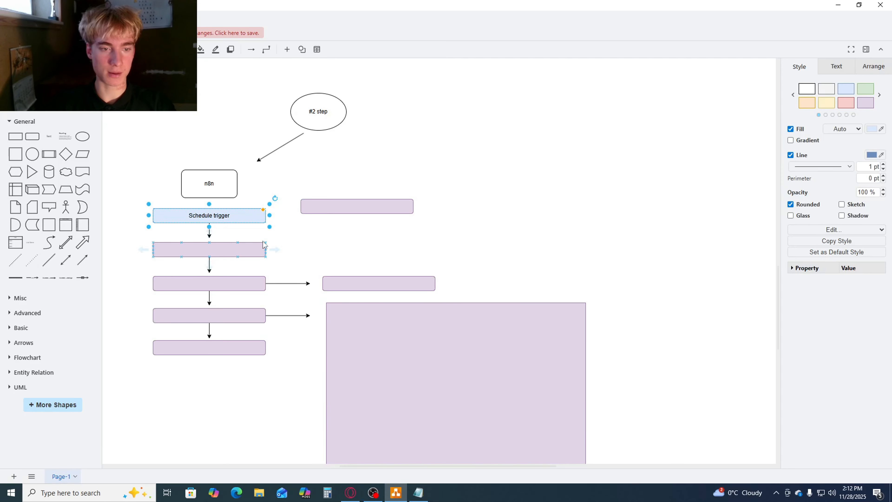
click(318, 253)
drag(235, 250, 360, 250)
Return to n8n and add a Google Sheets "Get row(s) in sheet" node after the Schedule Trigger
key(alt+Tab)
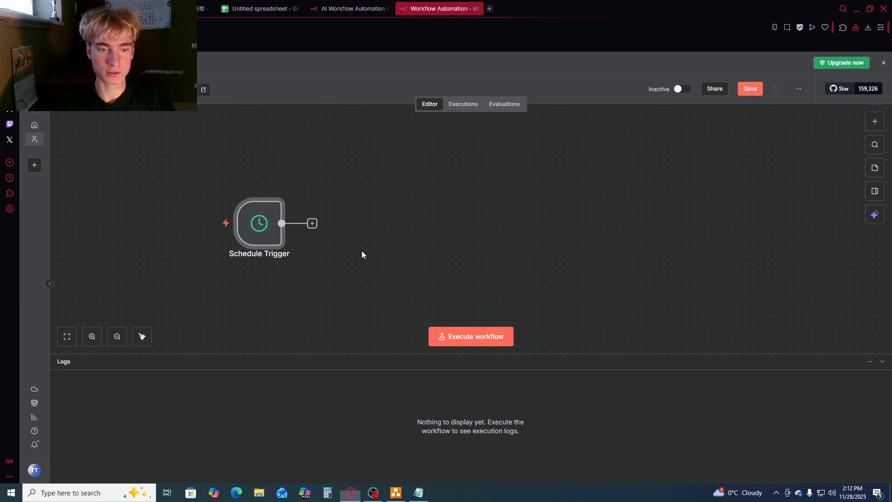
click(312, 223)
text(h)
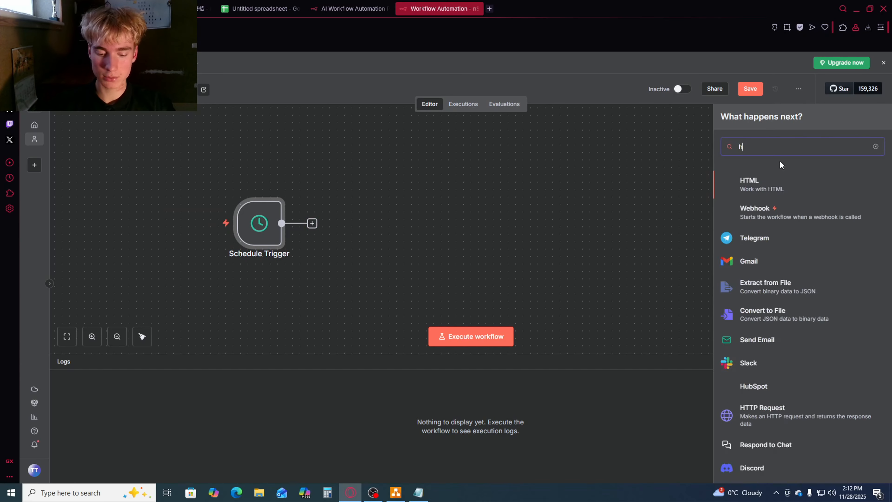
key(BackSpace)
text(googl)
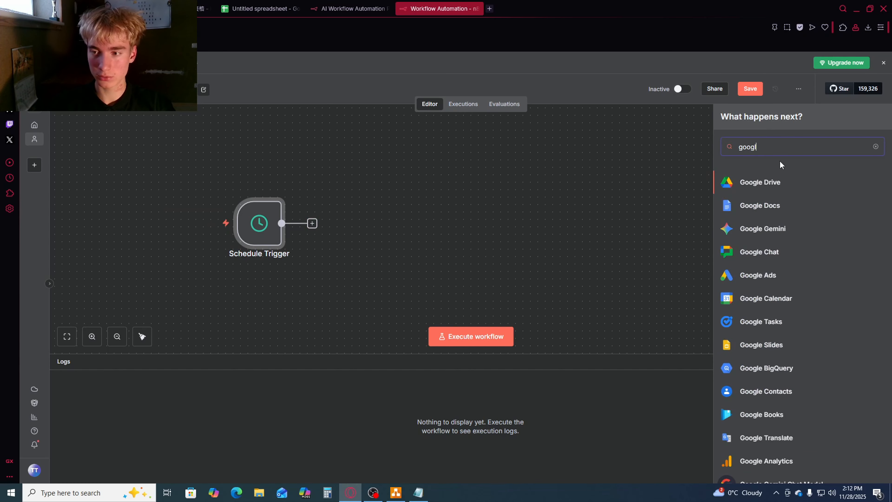
text(e sheets)
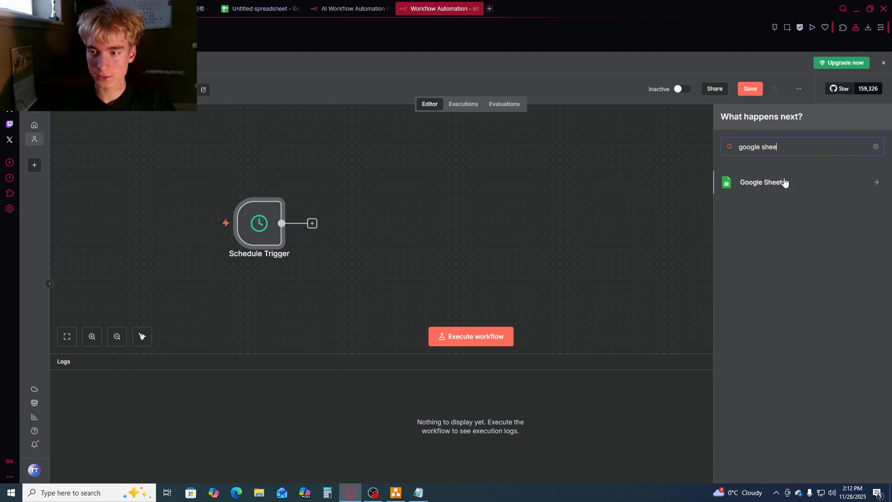
click(782, 182)
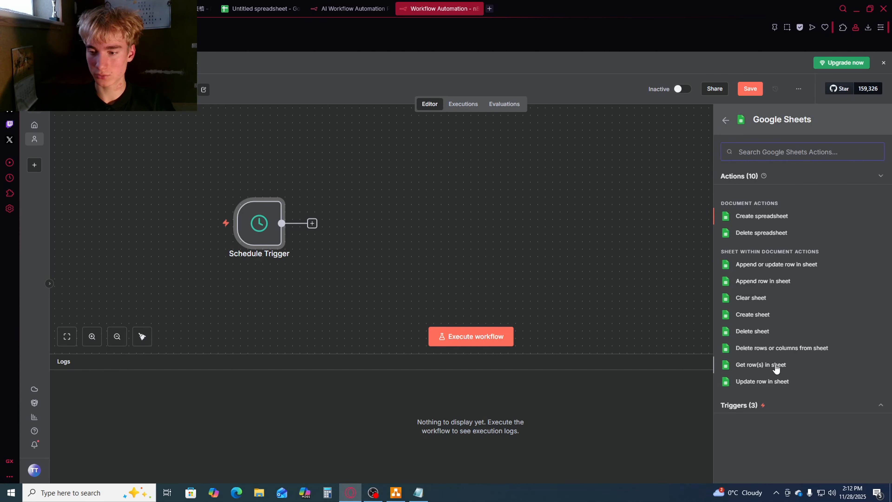
click(777, 366)
Choose Google Sheets account 2 as the credential of the Get row(s) in sheet node
click(432, 126)
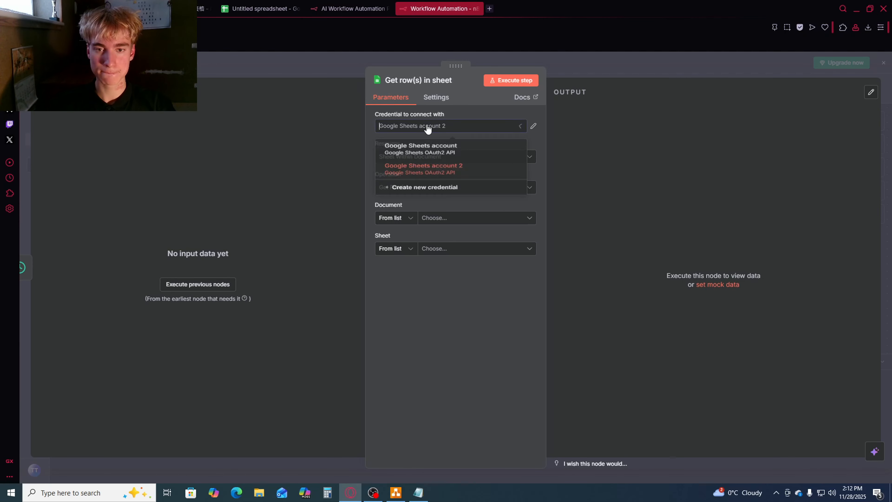
click(411, 126)
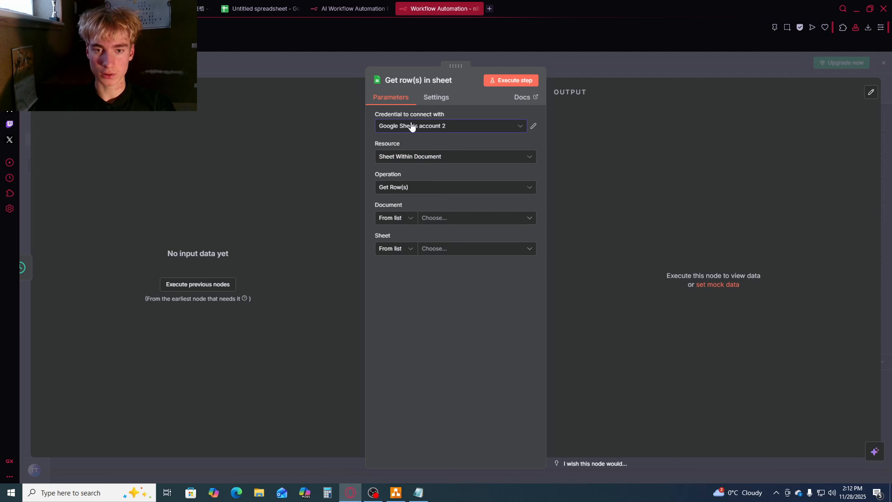
click(418, 130)
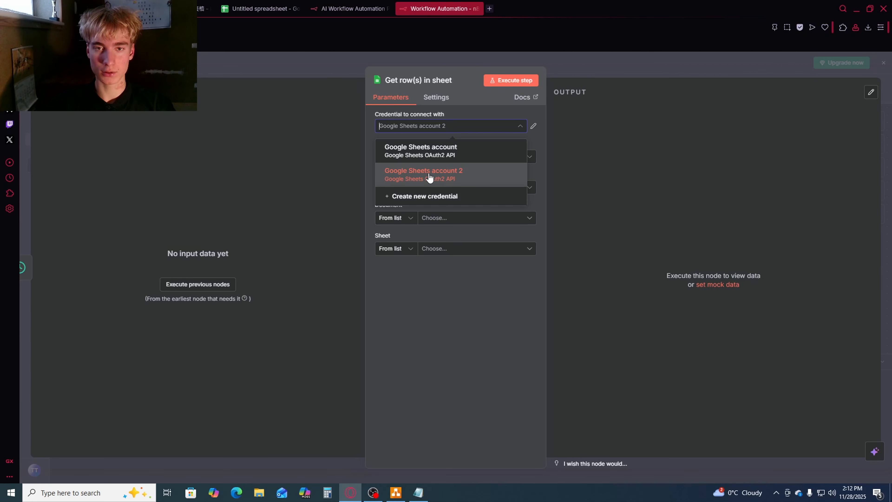
click(430, 175)
Switch to the untitled spreadsheet in Google Sheets, rename it Leads, and return to n8n
click(262, 8)
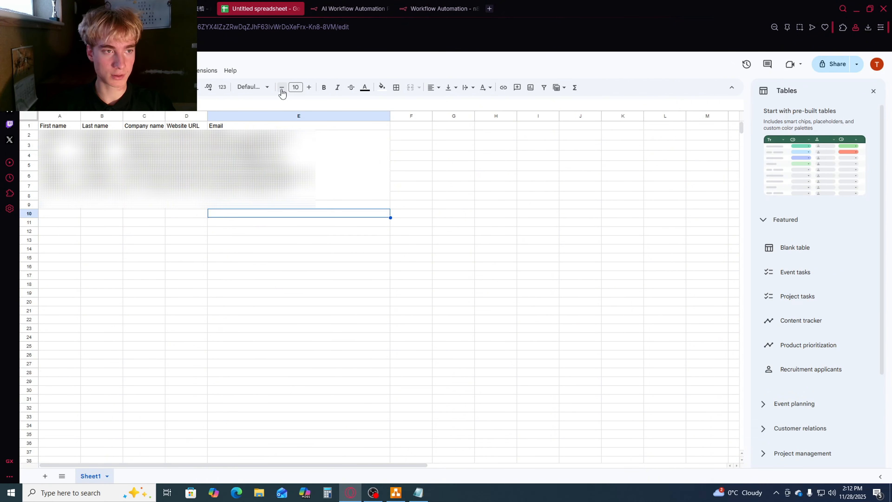
click(461, 178)
click(439, 8)
Keep Google Sheets account 2 as the credential and set the node to read Sheet1 of the Leads document
click(450, 125)
click(433, 170)
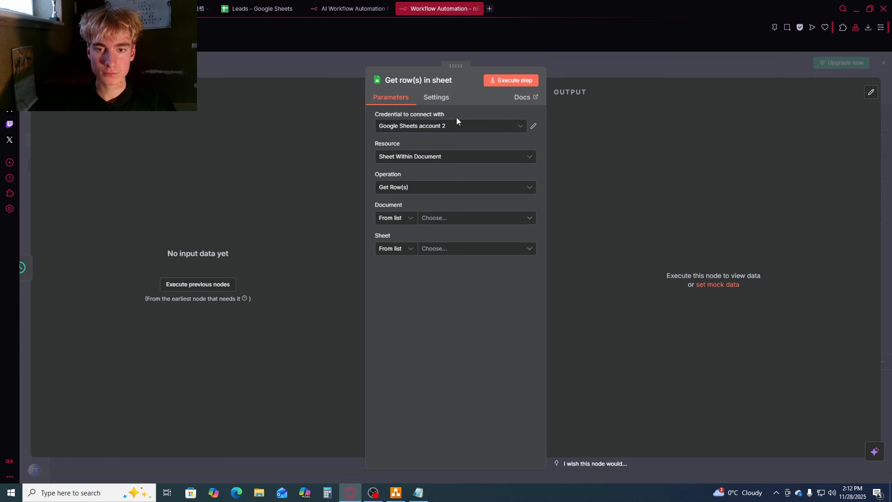
click(436, 219)
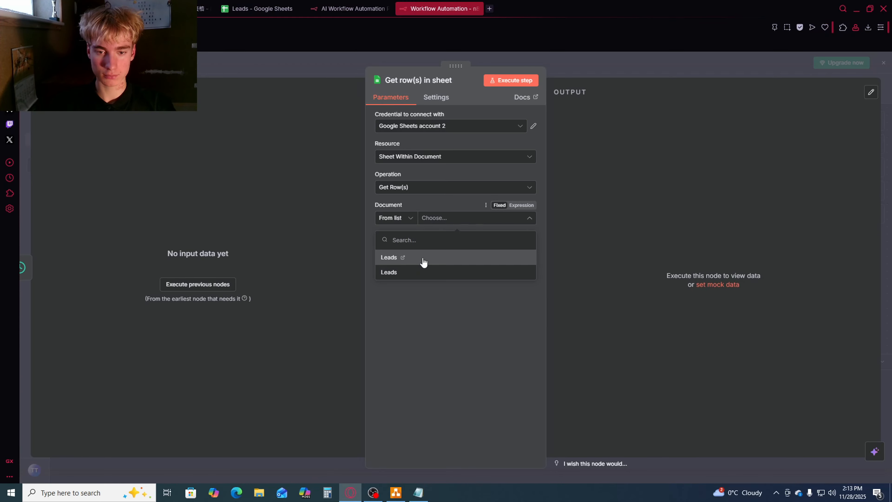
click(423, 263)
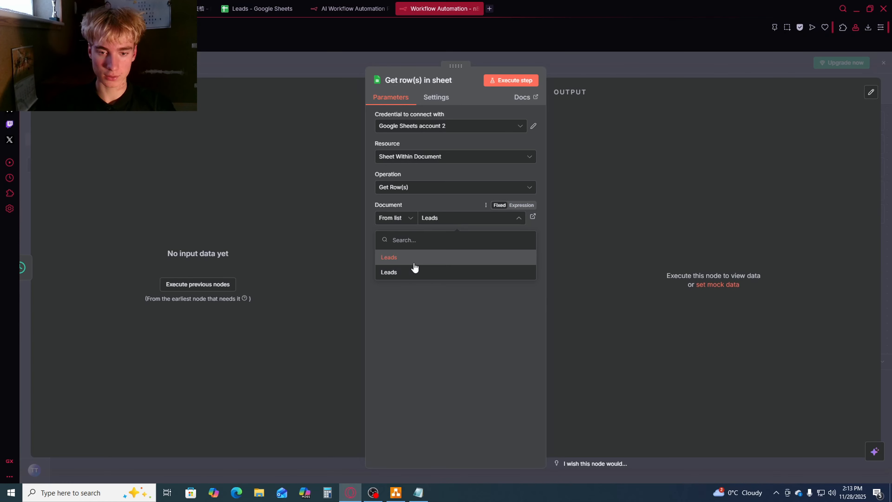
click(426, 263)
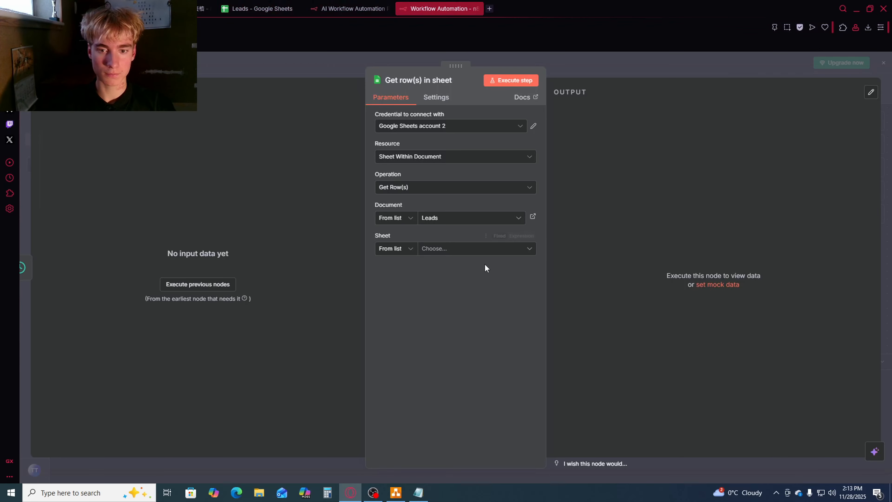
click(442, 250)
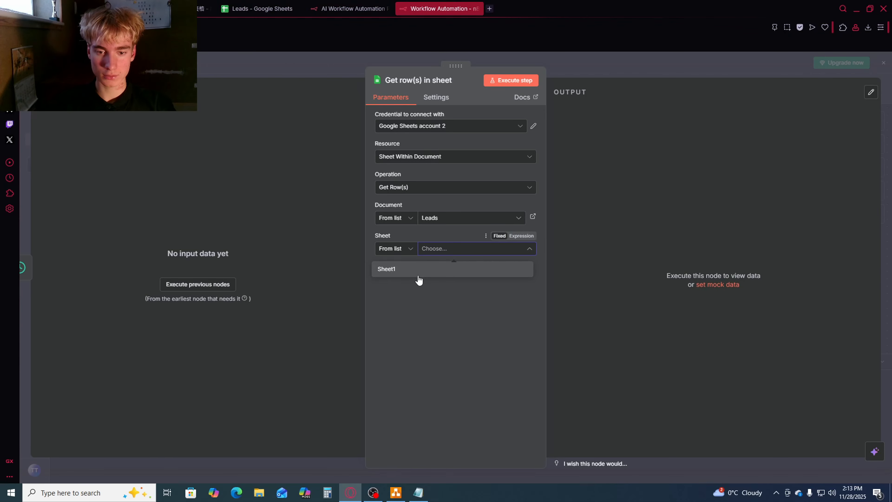
click(423, 280)
Add a filter on the Contacted column with an empty value, and close the Get row(s) in sheet settings
click(460, 296)
click(457, 294)
click(456, 310)
click(411, 325)
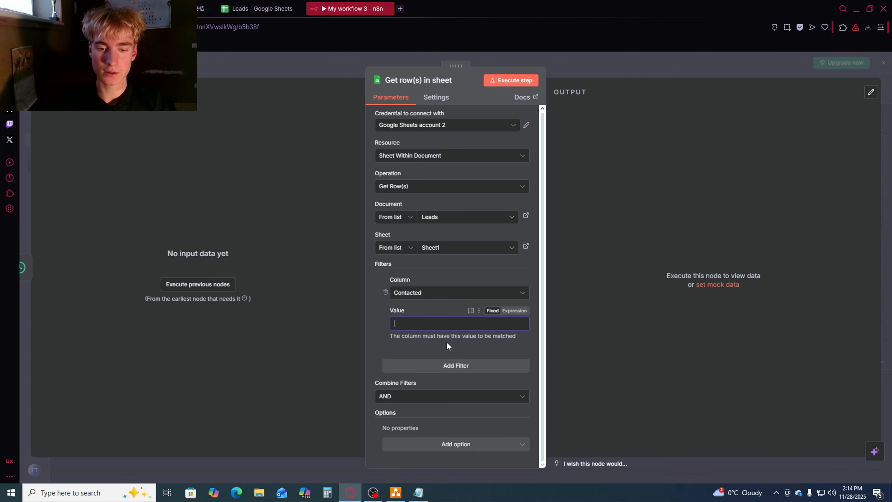
click(651, 70)
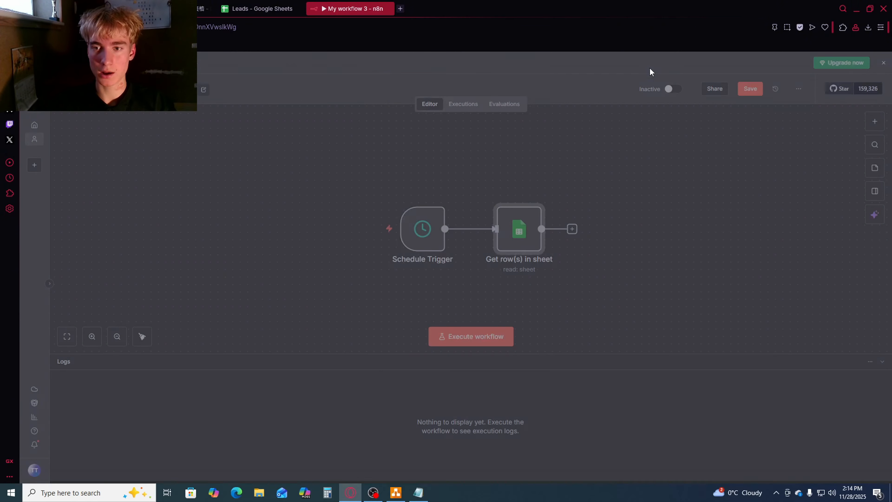
Switch to the draw.io diagram and move the purple cover off the box directly below Get rows in sheets
drag(687, 257, 467, 249)
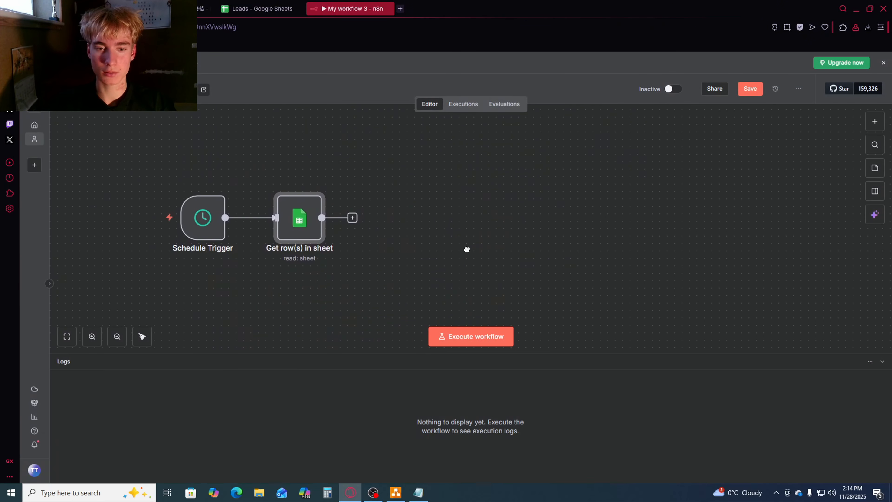
click(396, 492)
drag(341, 253, 500, 267)
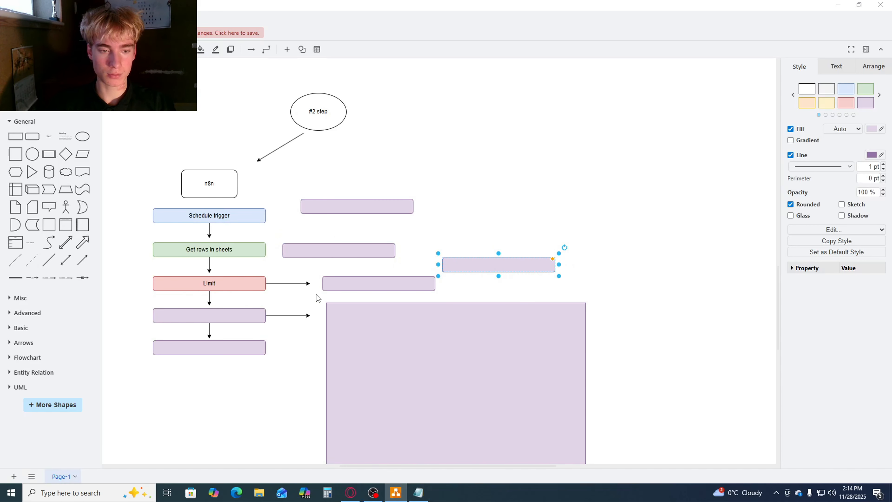
Return to n8n and add a Limit node after Get row(s) in sheet, keeping Max Items 1 and First Items
key(alt+Tab)
click(352, 217)
text(L)
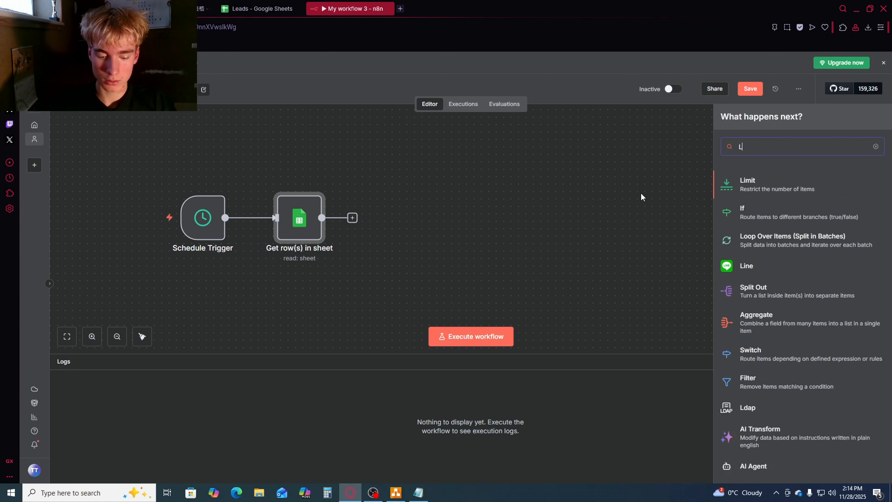
text(imit)
click(779, 178)
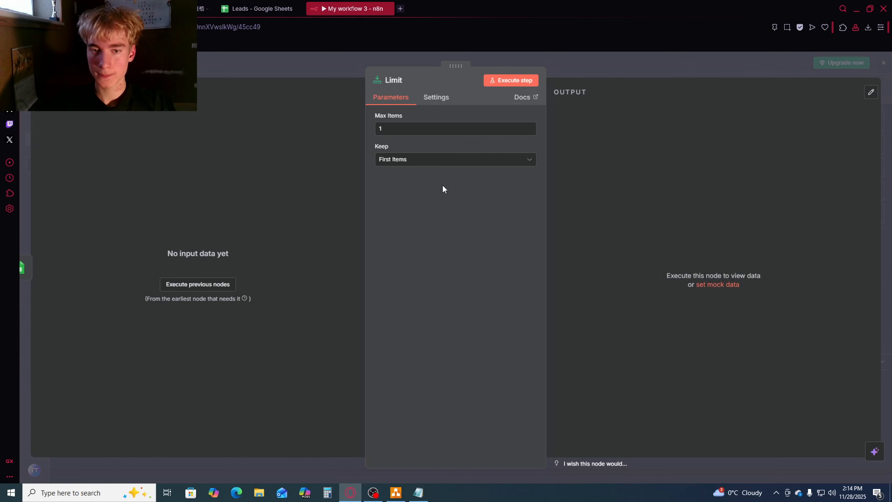
click(420, 160)
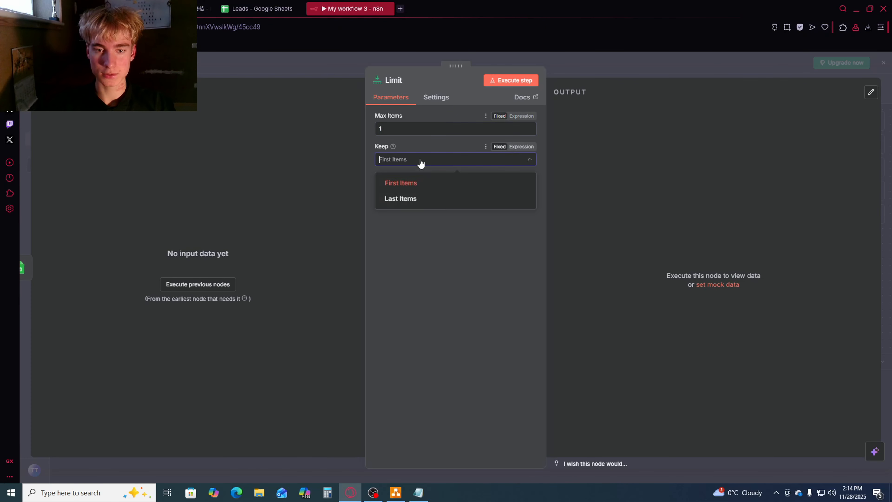
click(418, 164)
click(602, 66)
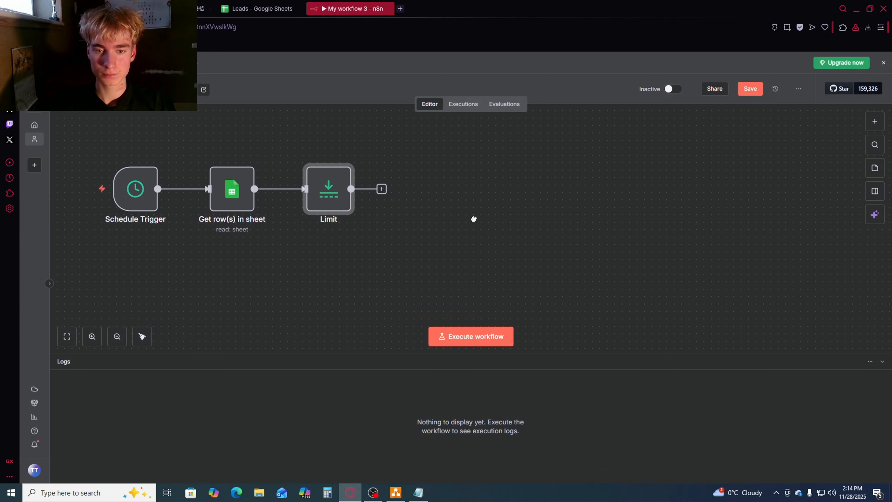
Recheck the Limit node's Keep options against the lead rows in the Leads spreadsheet, leaving First Items selected
double_click(328, 188)
click(440, 162)
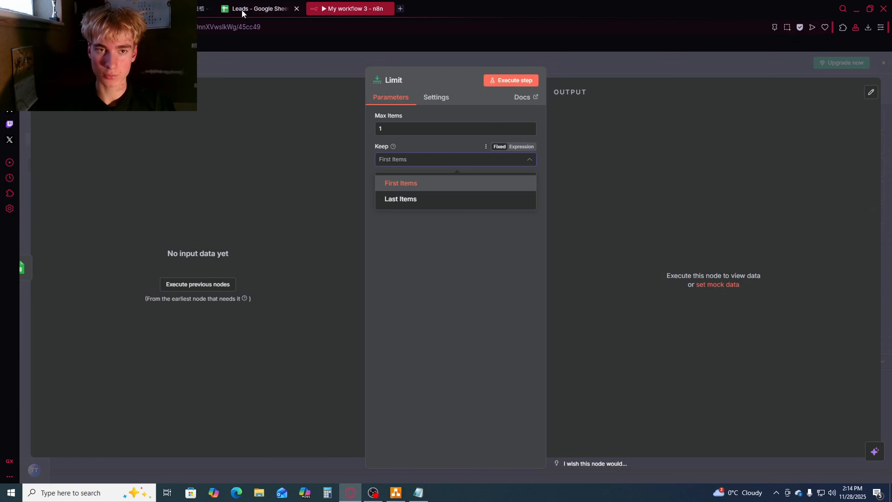
click(261, 9)
drag(47, 131, 340, 192)
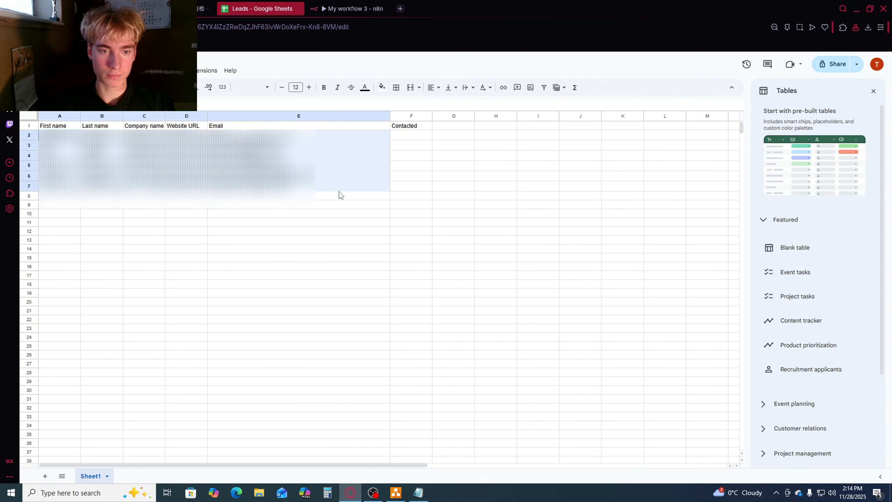
click(340, 186)
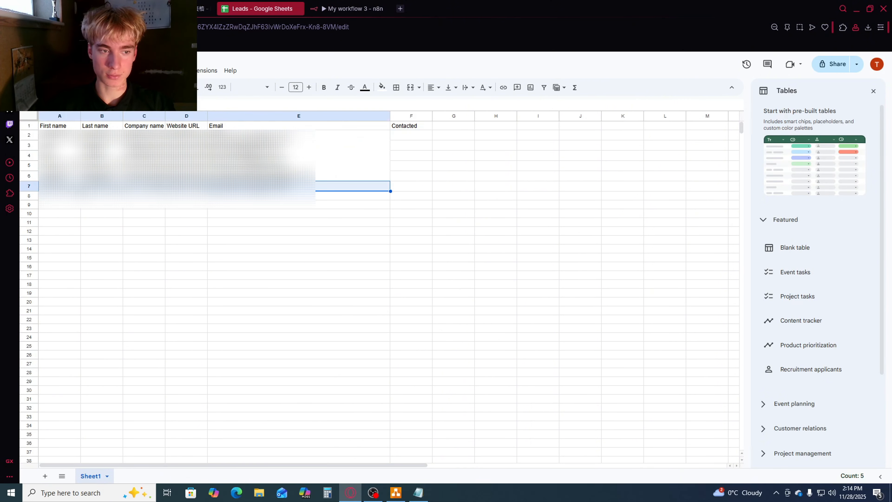
click(195, 232)
click(357, 4)
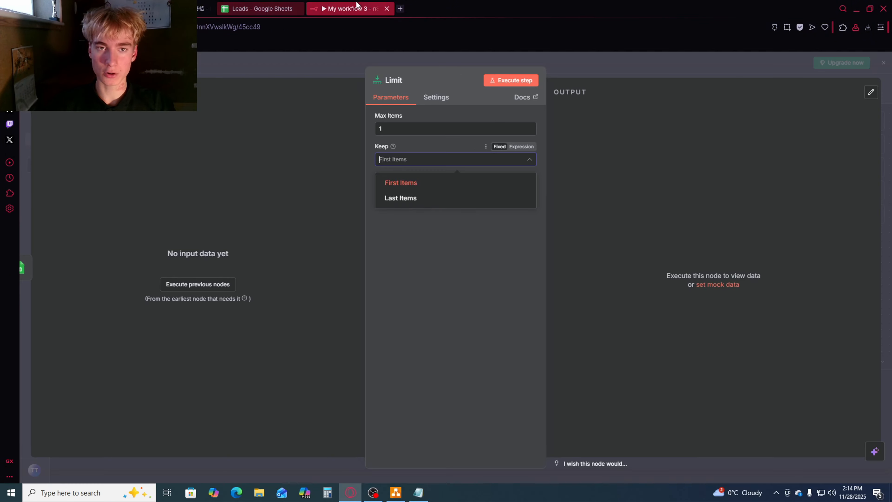
click(394, 190)
key(Escape)
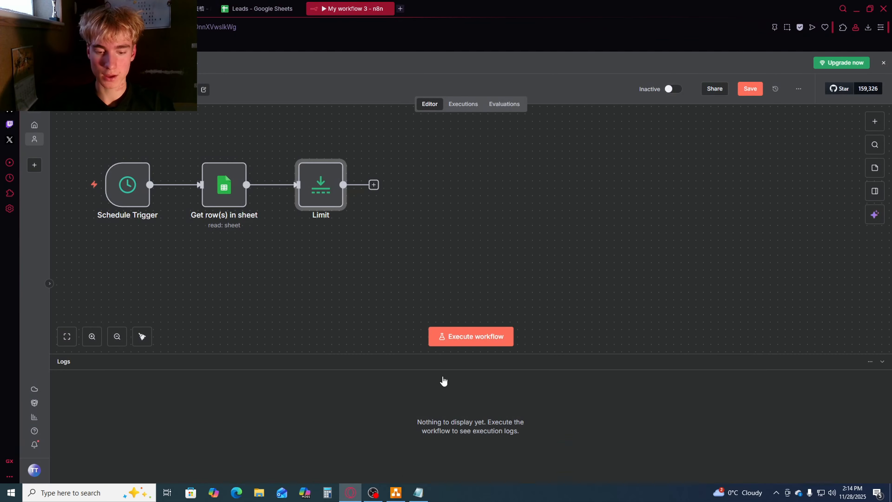
Switch to the draw.io diagram and move the purple cover off the box directly below Limit
click(396, 492)
key(ctrl+z)
key(ctrl+z)
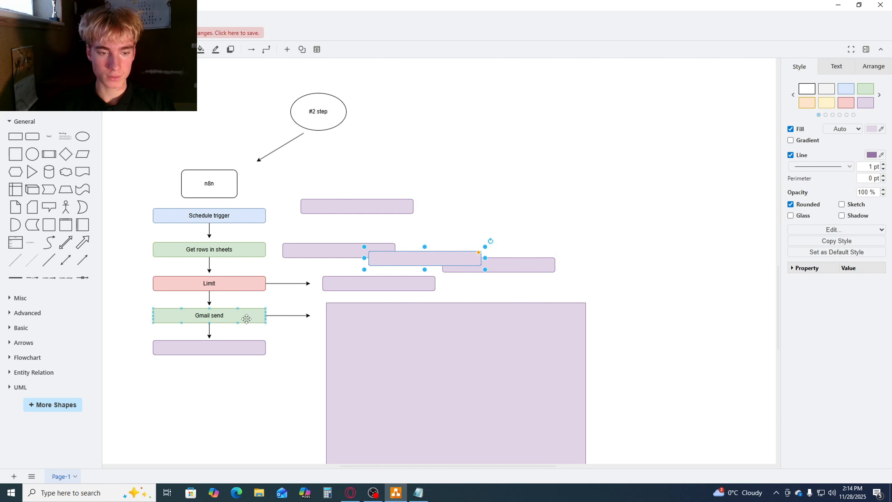
Return to n8n and add a Gmail "Send a message" node after the Limit node
key(alt+Tab)
click(374, 184)
text(gm)
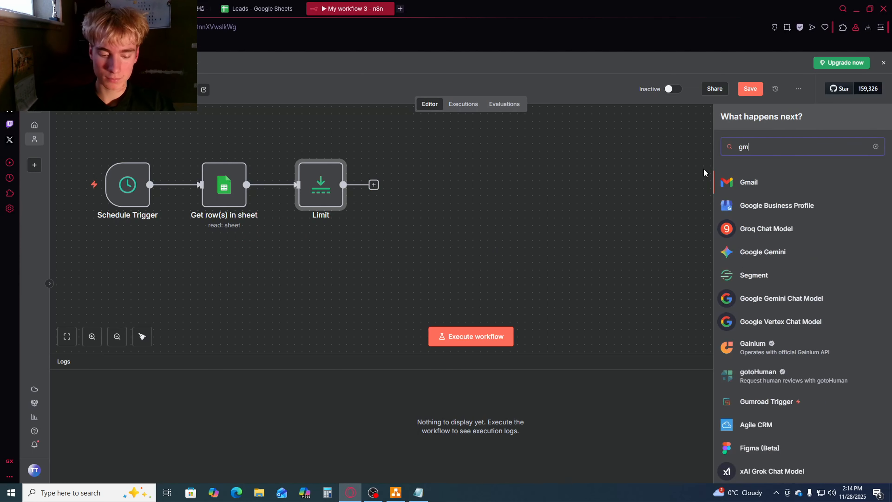
text(ail)
click(777, 188)
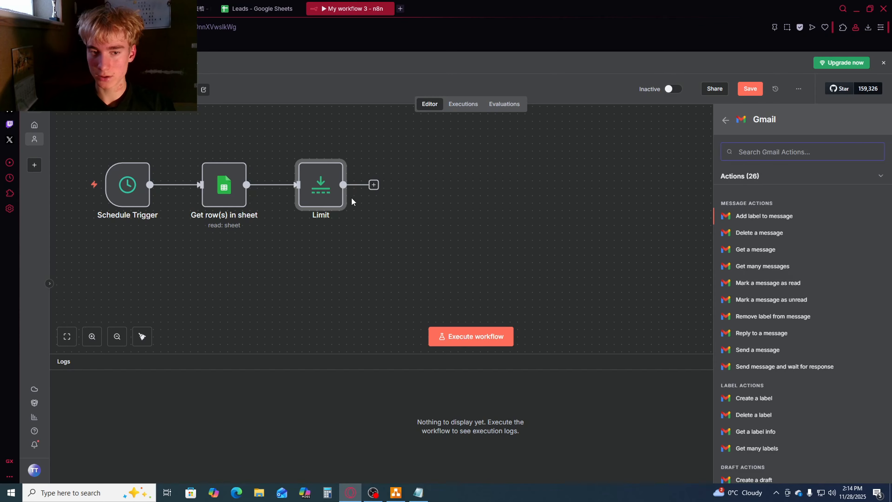
click(769, 351)
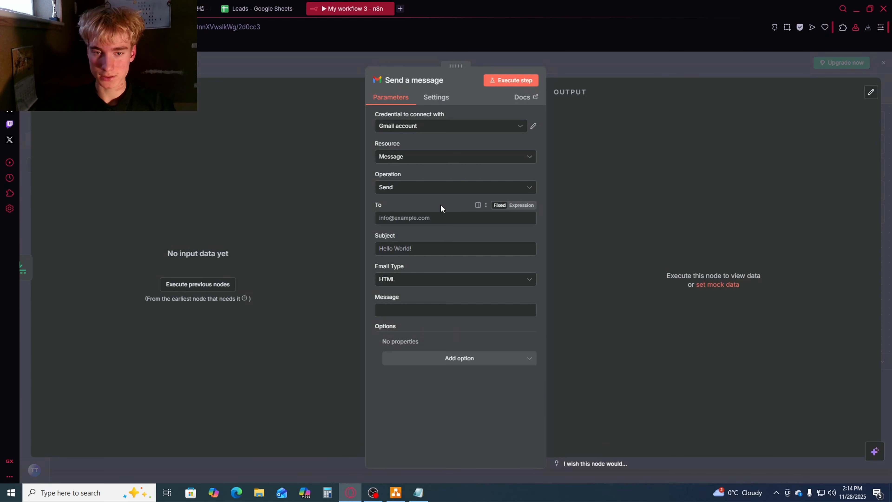
Check the Send a message node's Gmail account credential and its To, Subject and Message fields, and close its settings
click(413, 131)
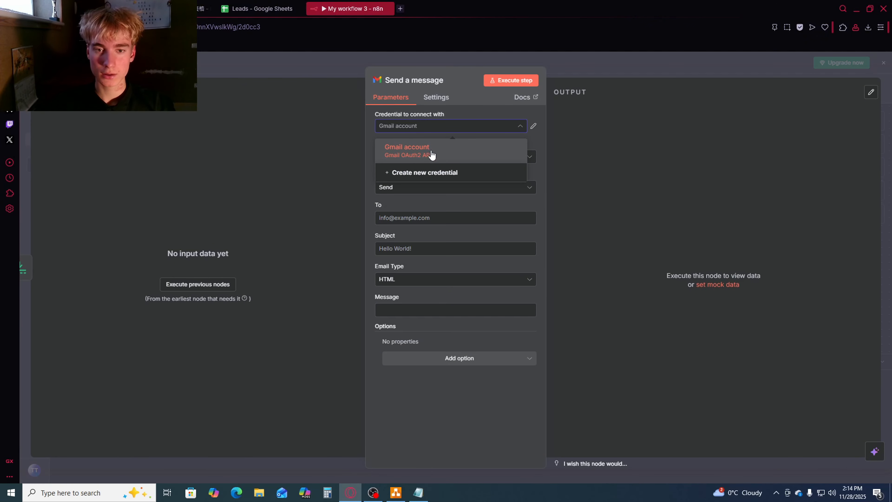
click(428, 130)
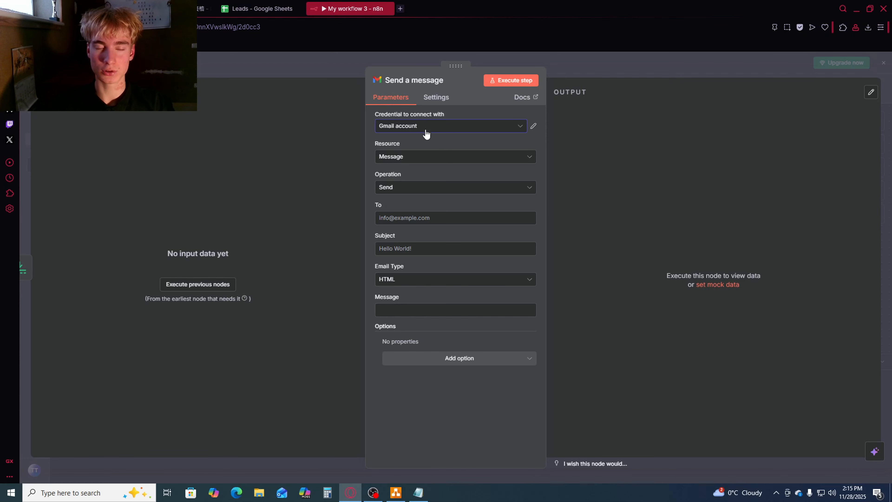
click(418, 217)
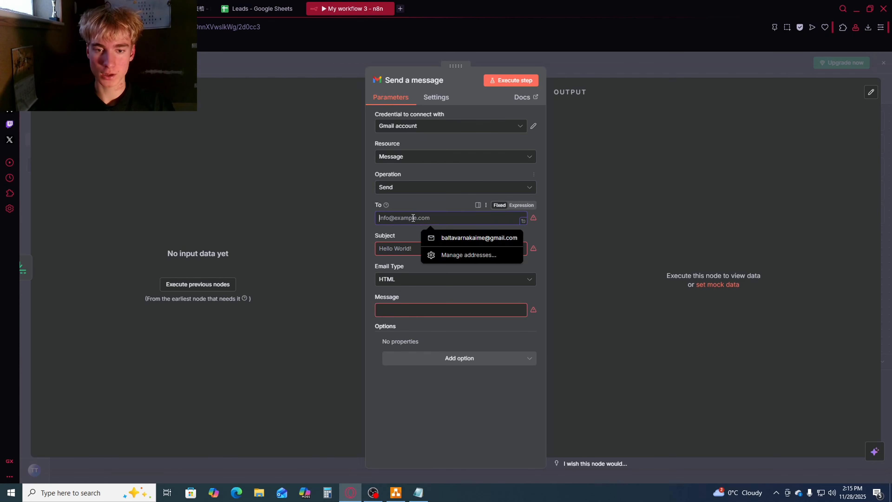
click(386, 310)
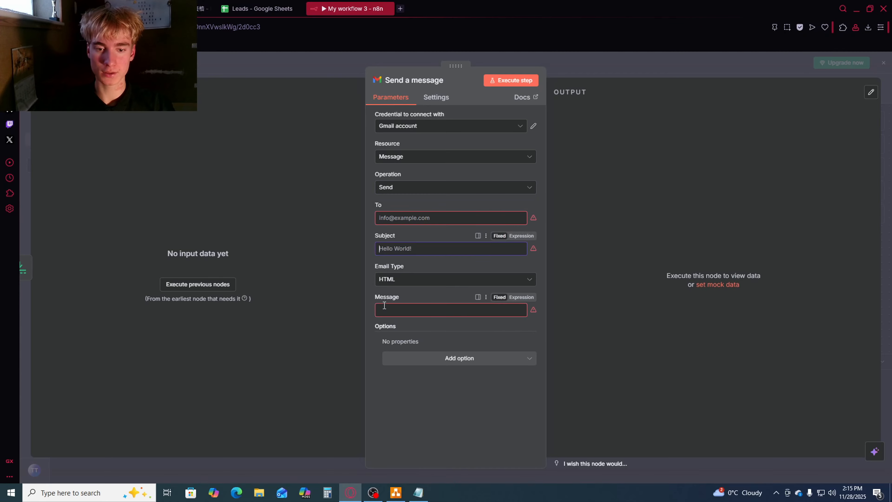
click(587, 61)
Execute the Get row(s) in sheet node and compare its output with the rows in the Leads spreadsheet
double_click(228, 193)
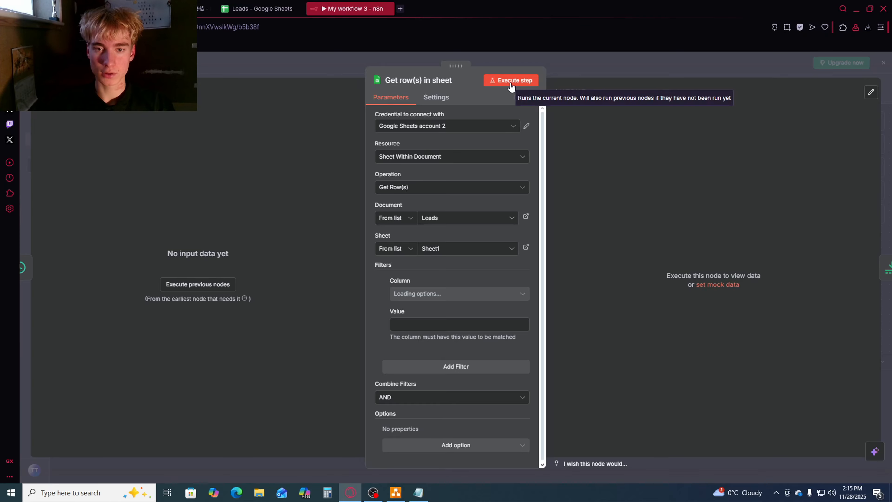
click(511, 82)
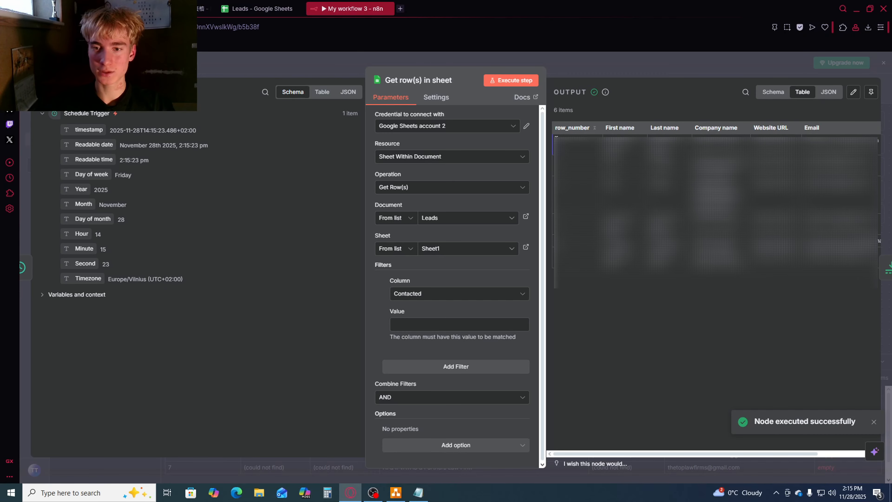
scroll(713, 211, right, 3)
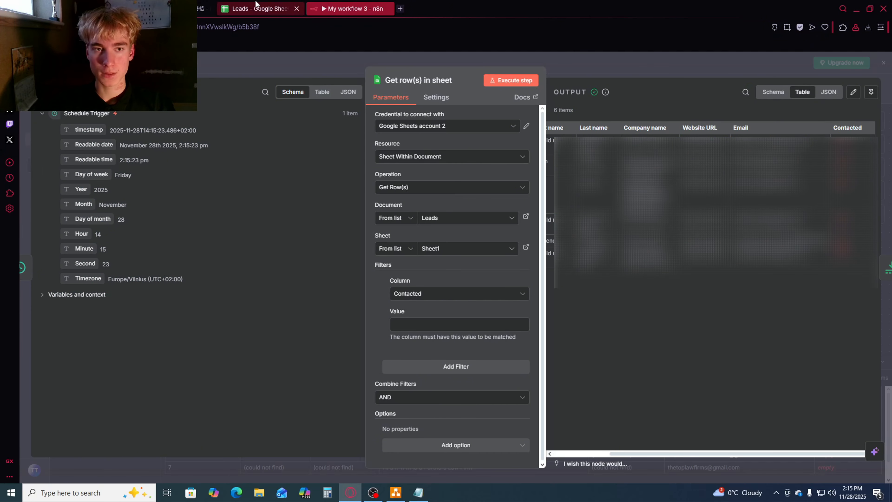
click(255, 8)
drag(46, 127, 423, 193)
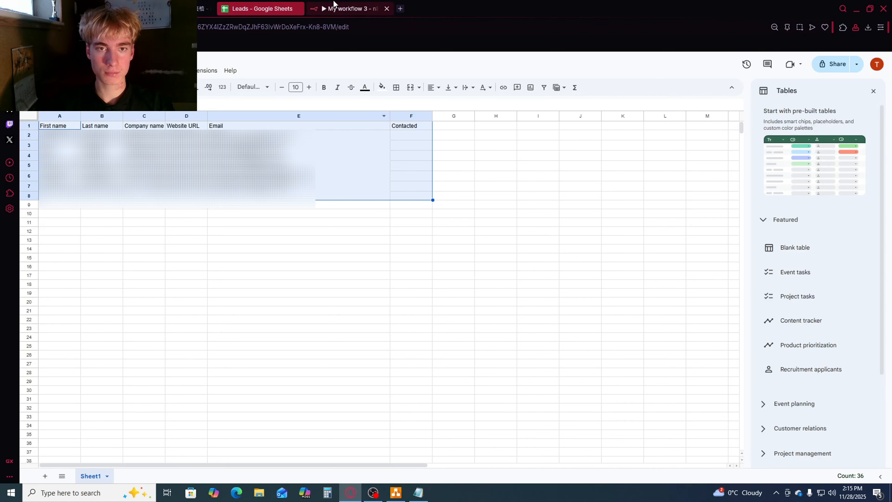
Return to the n8n workflow, open the Send a message node's settings and expand the Get row(s) in sheet input fields
click(351, 8)
click(536, 72)
double_click(417, 184)
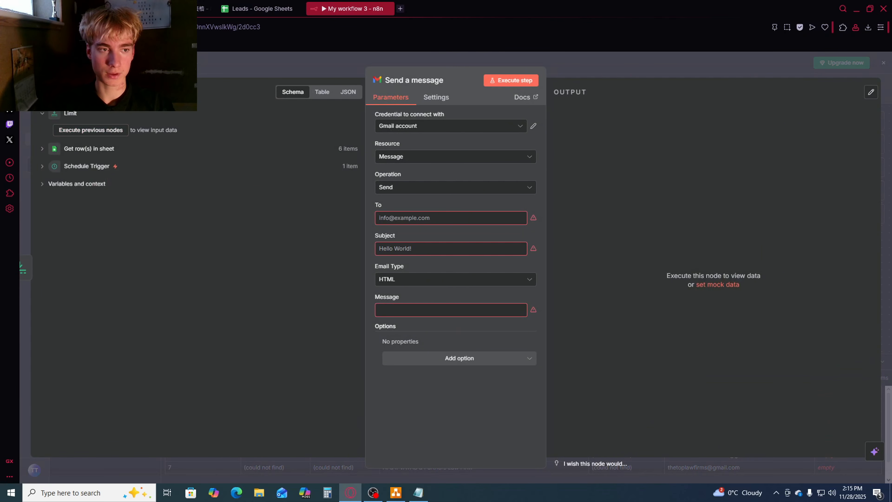
click(421, 218)
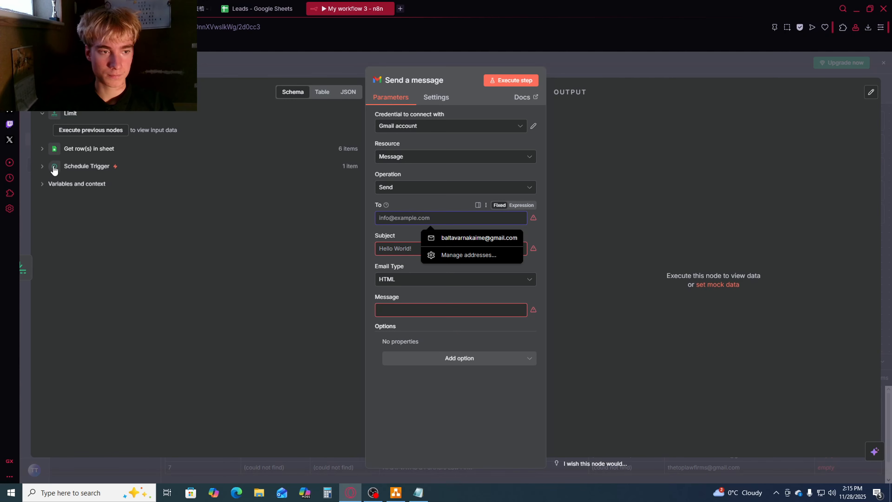
click(43, 149)
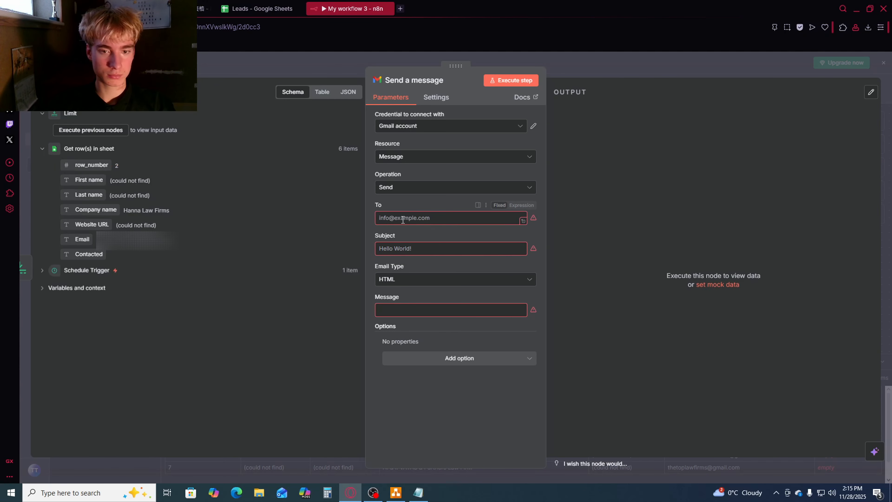
Check the Email column in the Leads spreadsheet and map the Email field from Get row(s) in sheet into To
click(388, 215)
click(381, 206)
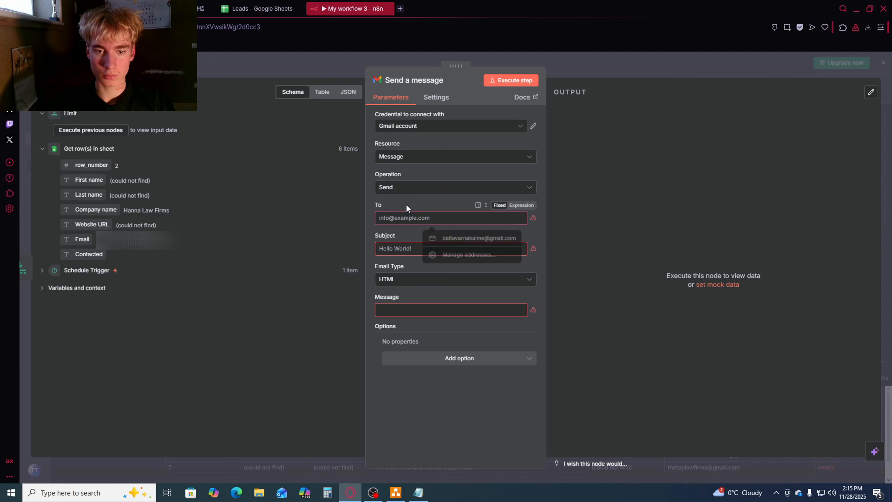
click(397, 213)
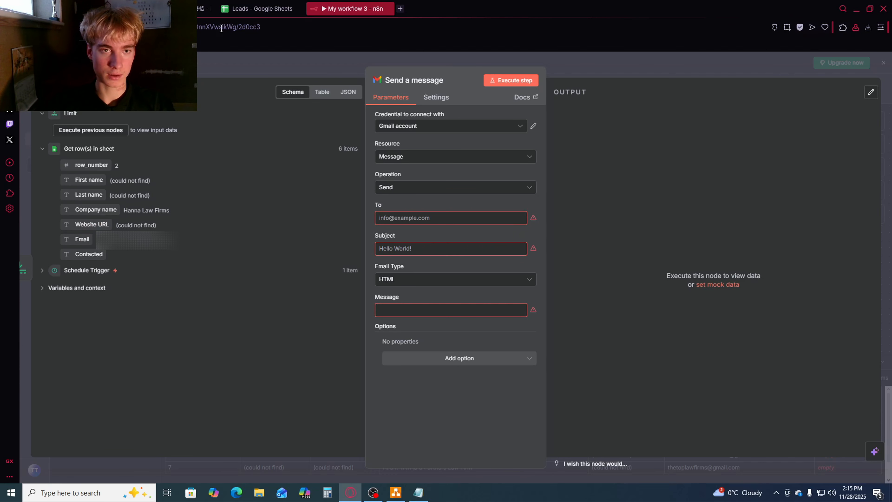
click(262, 8)
click(259, 126)
click(353, 9)
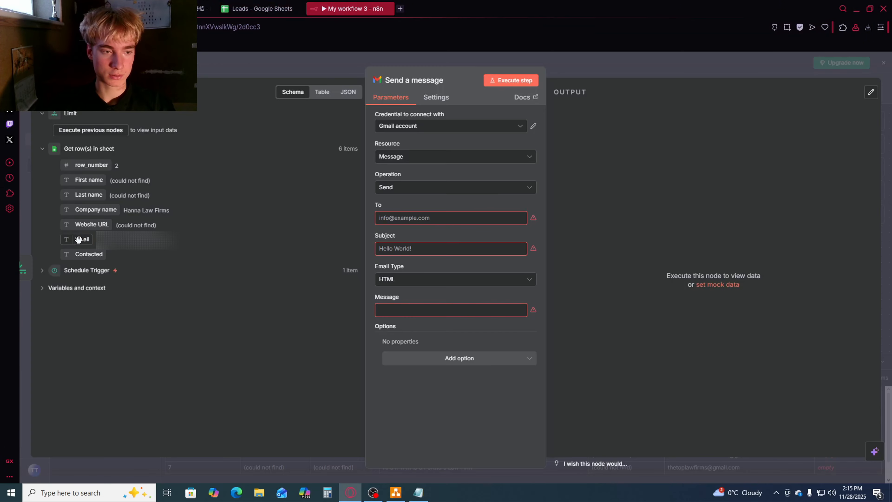
drag(84, 238, 400, 222)
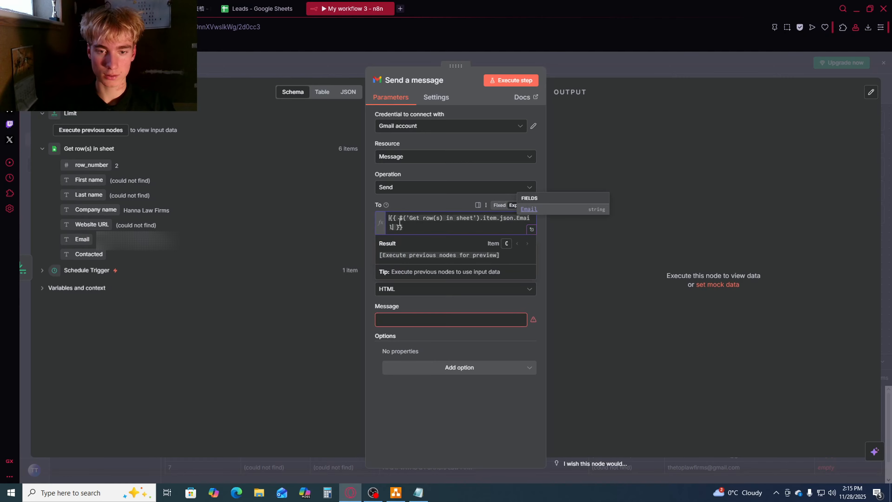
click(413, 206)
Switch to the draw.io diagram and move the large purple cover off the email template beside Gmail send
click(404, 257)
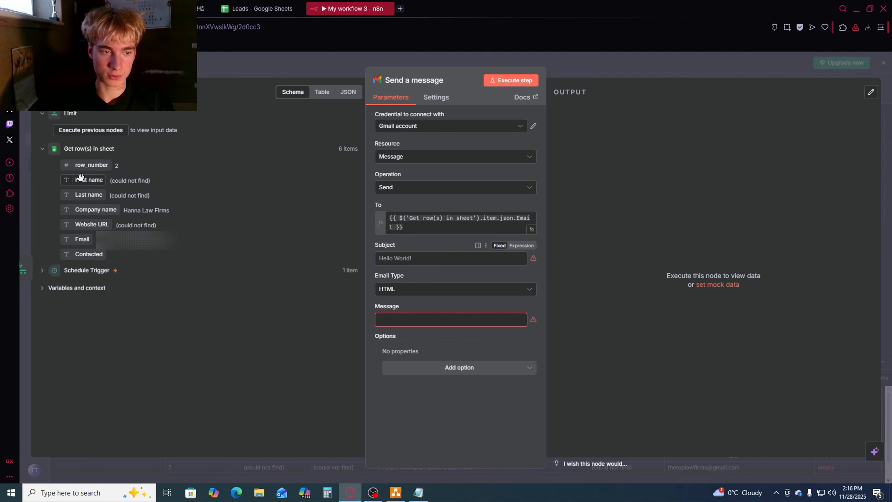
click(88, 168)
click(392, 493)
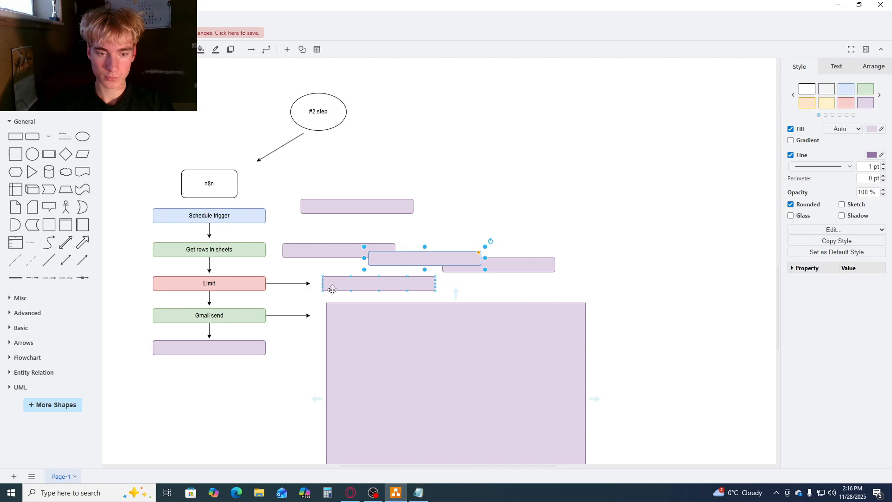
mouse_move(332, 287)
mouse_down()
mouse_move(239, 343)
mouse_move(268, 343)
mouse_move(240, 351)
mouse_up()
click(406, 341)
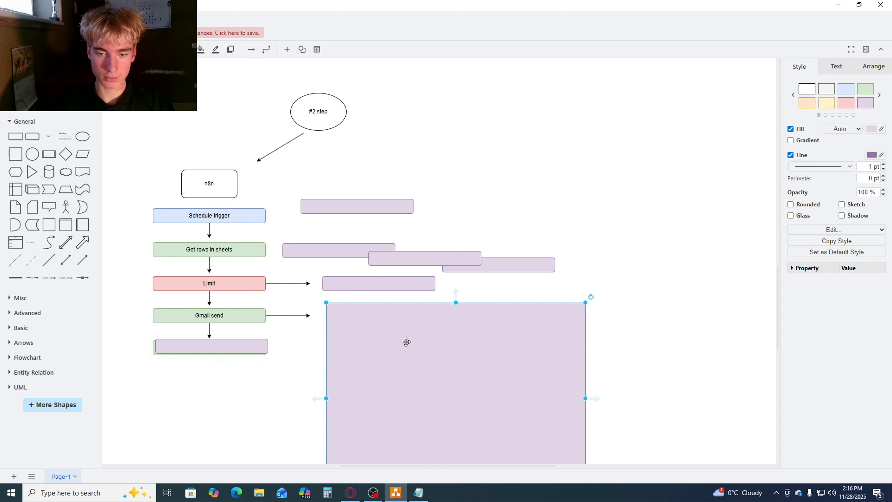
drag(407, 341, 630, 204)
Copy "[name], quick question about your firm" from the email template and paste it into the n8n node's Subject
scroll(515, 303, down, 4)
double_click(515, 304)
drag(444, 183, 357, 186)
key(ctrl+c)
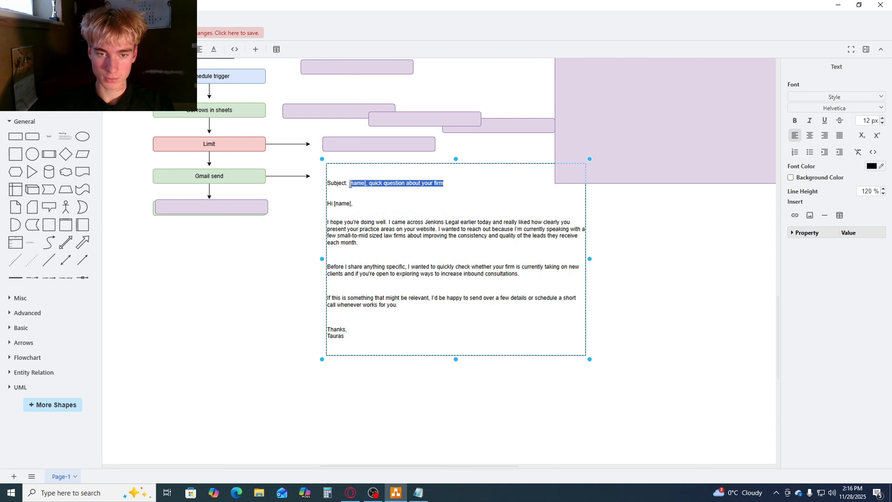
click(350, 492)
click(405, 260)
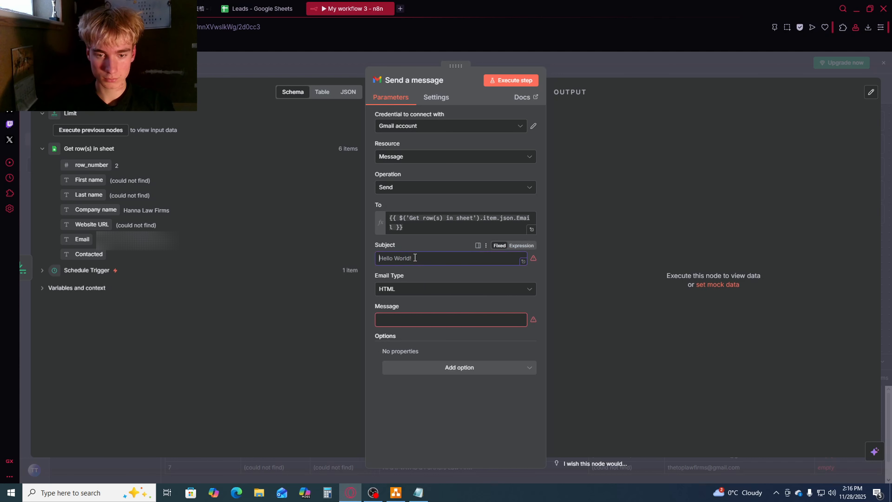
key(ctrl+v)
Remove the [name] placeholder from the Subject and insert the First name field from Get row(s) in sheet
drag(398, 259, 365, 259)
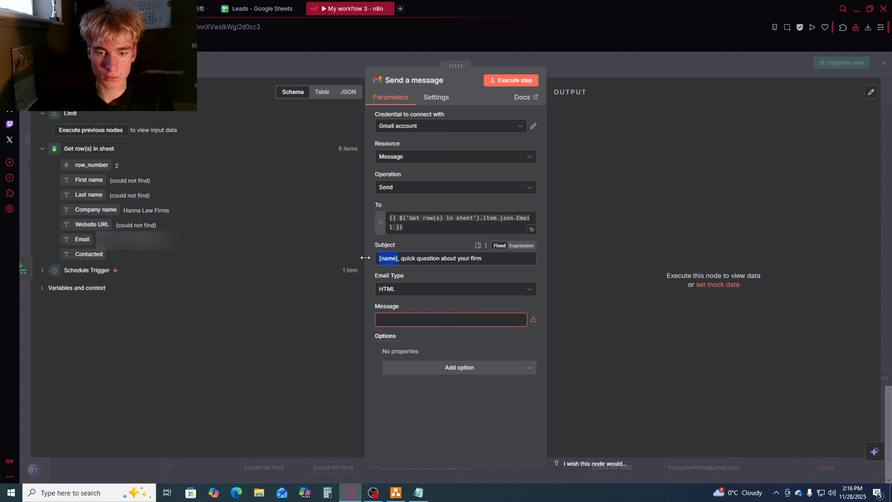
key(BackSpace)
drag(88, 180, 387, 258)
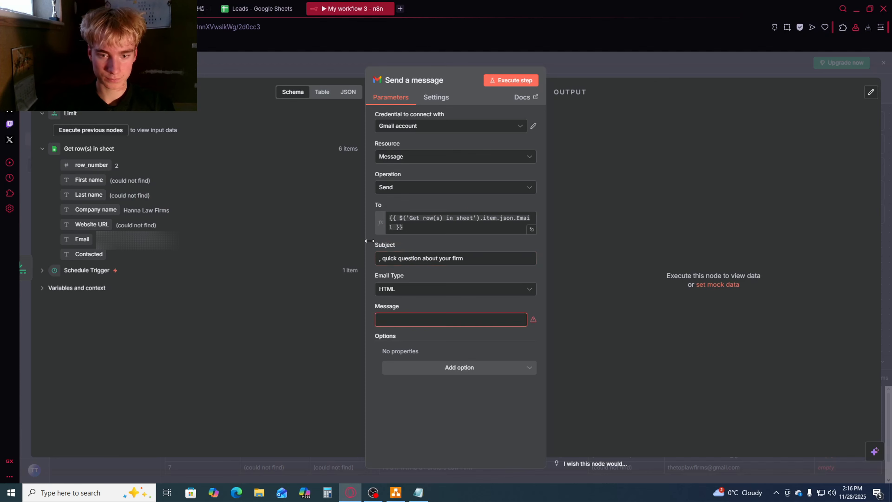
drag(91, 180, 393, 264)
text(, quick question about your firm {{ $('Get row(s) in sheet').item.json['First name'] }})
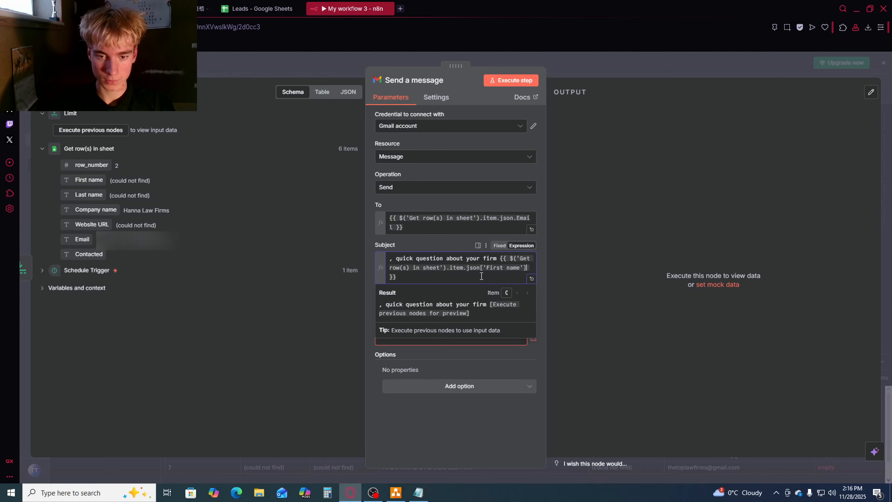
Move the First name expression to the start of the Subject, before ", quick question about your firm"
drag(393, 279, 502, 260)
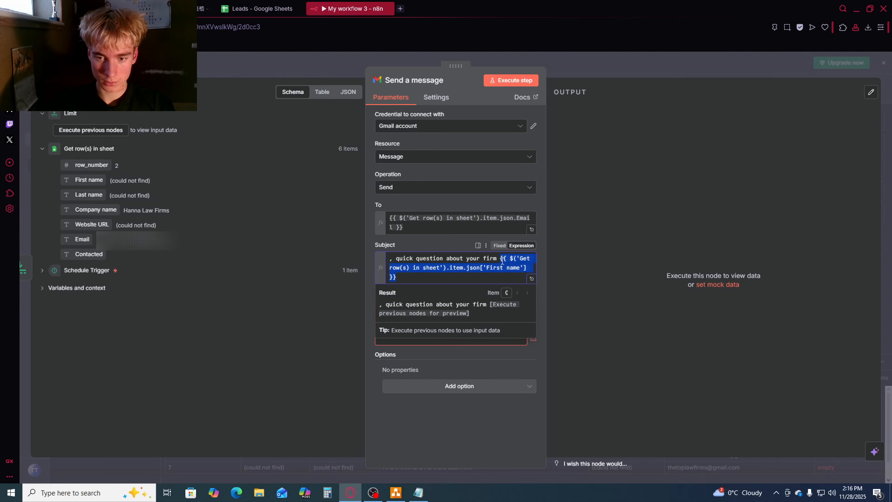
key(ctrl+x)
key(Home)
key(ctrl+v)
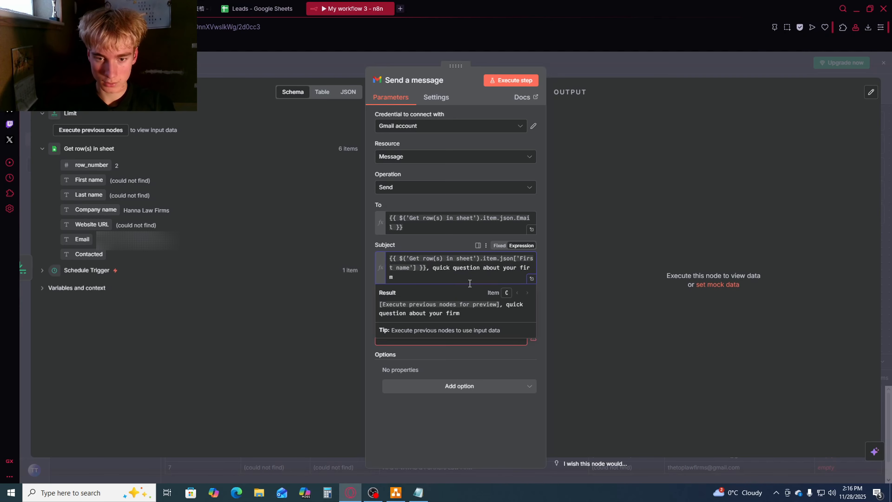
click(345, 261)
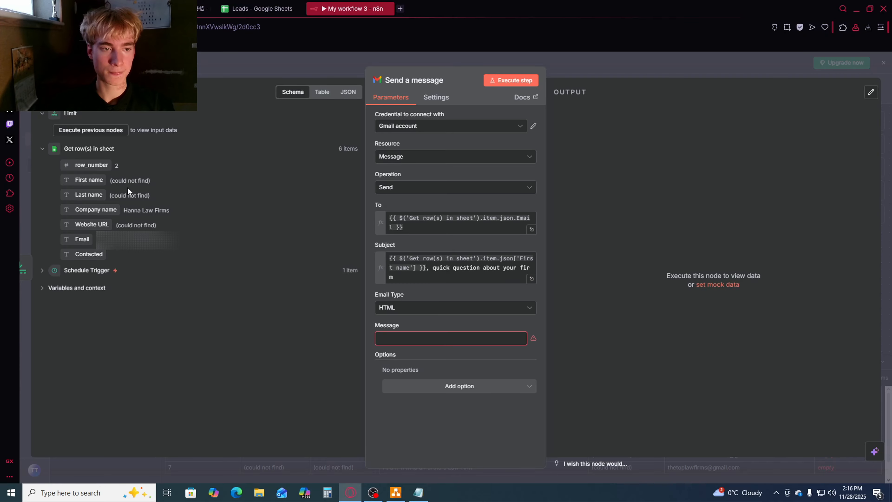
Review the First name column and lead rows in the Leads spreadsheet against the Subject expression in n8n
drag(119, 180, 161, 186)
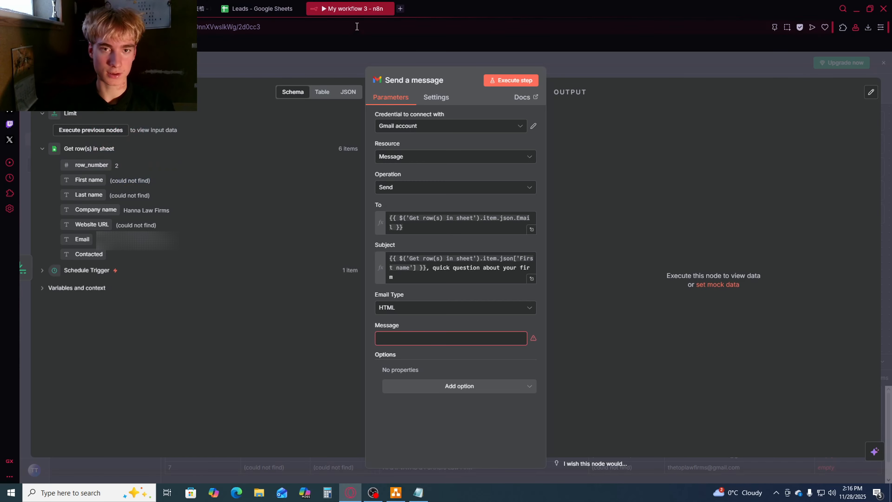
click(262, 8)
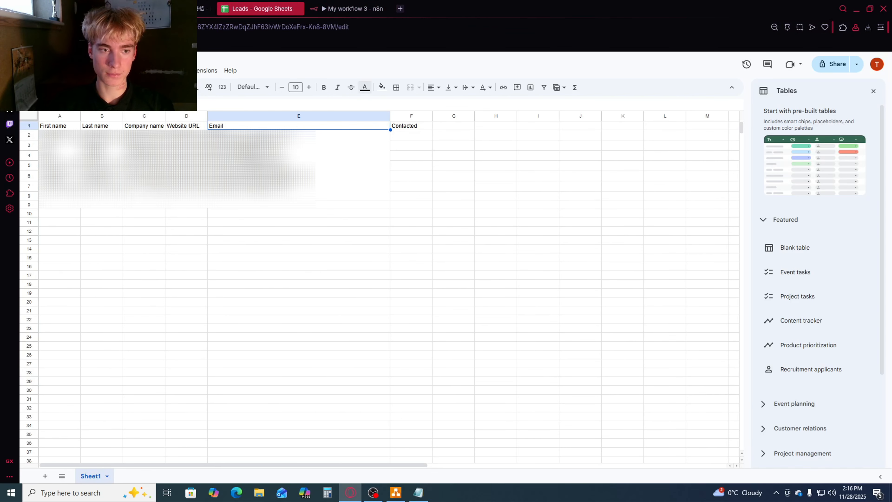
click(350, 8)
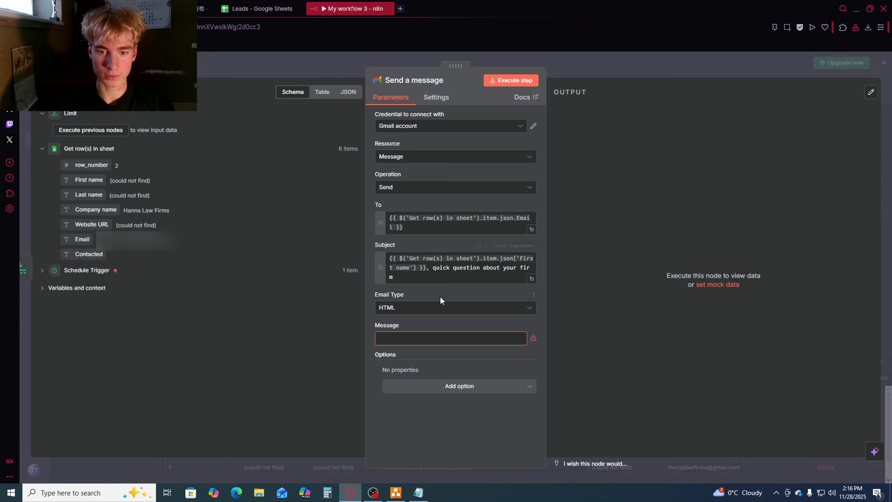
click(430, 270)
click(439, 274)
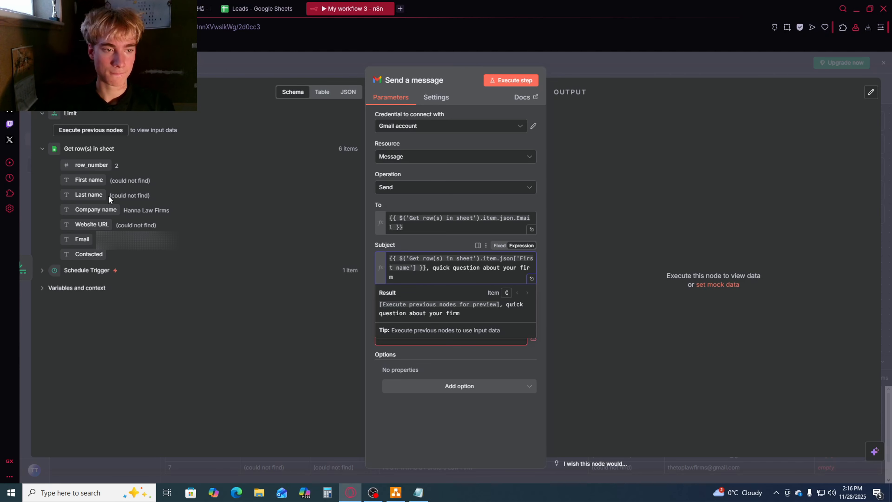
click(261, 8)
click(55, 147)
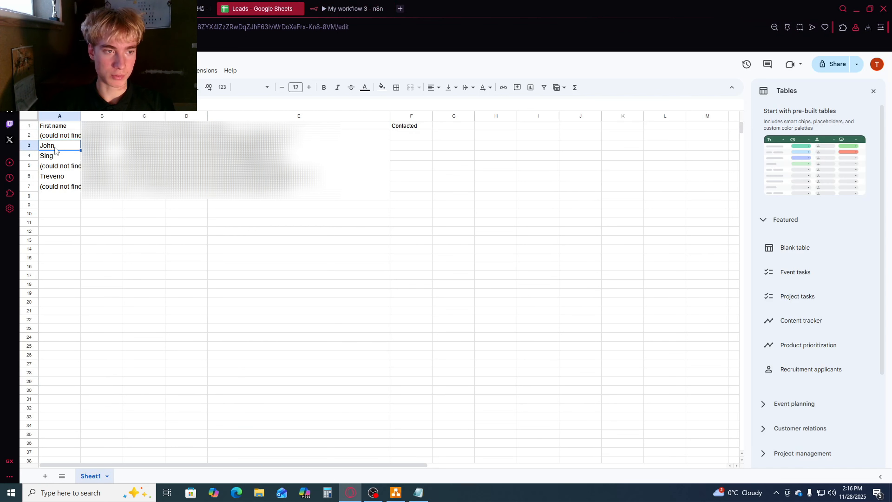
click(55, 159)
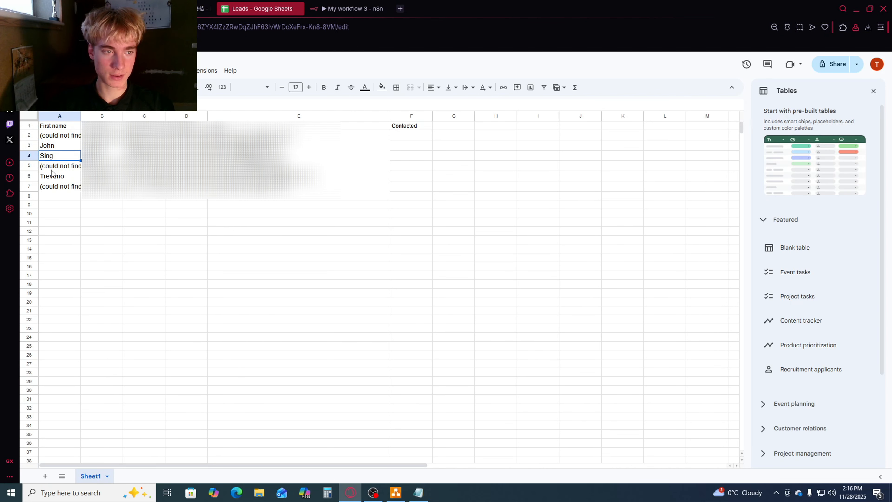
click(53, 168)
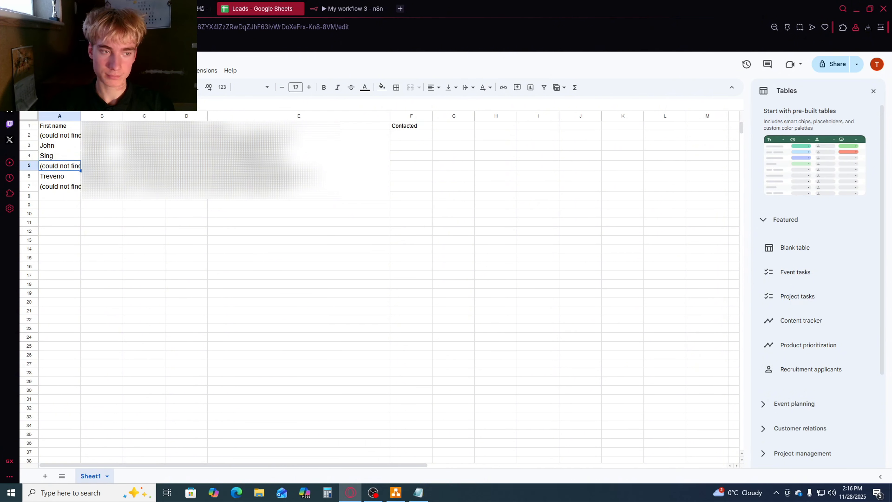
click(339, 9)
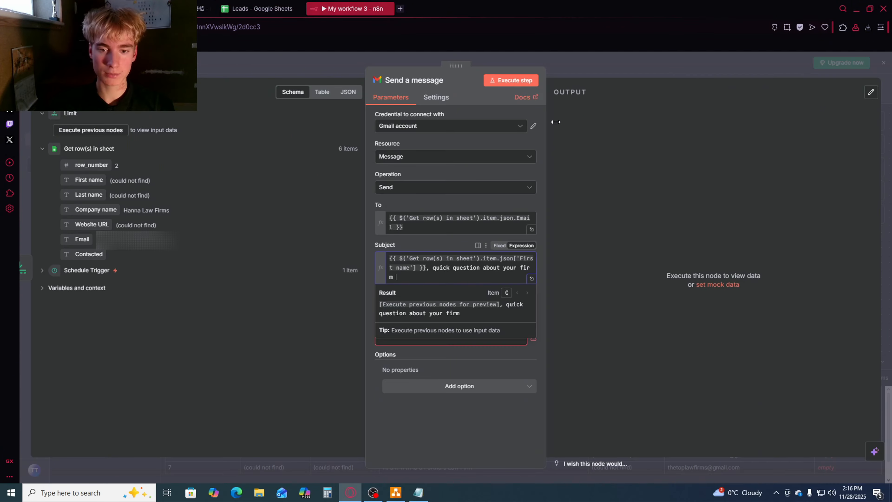
click(410, 246)
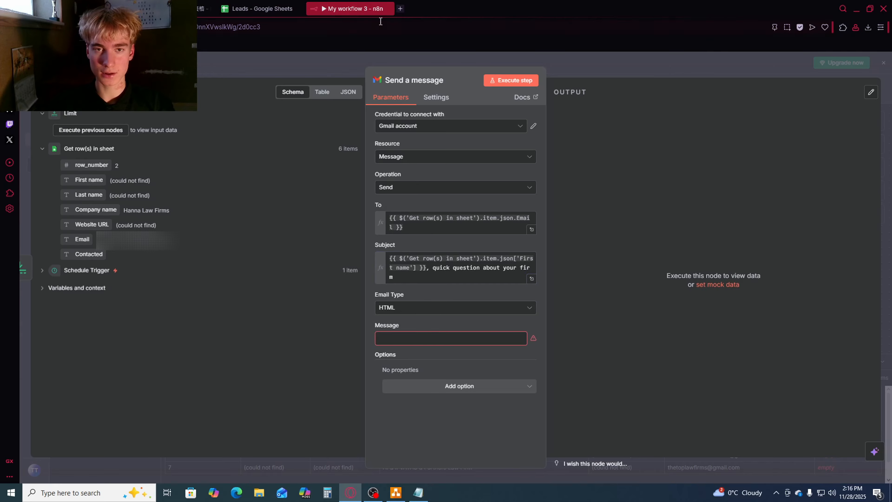
click(262, 8)
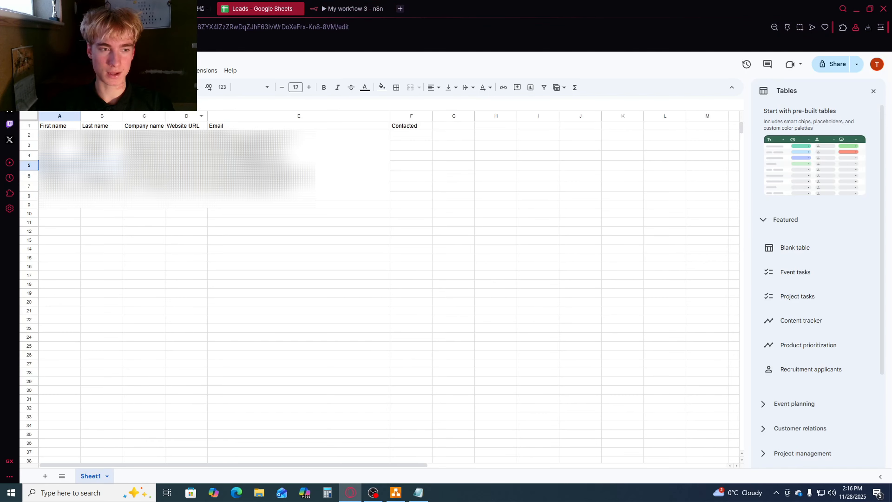
drag(57, 135, 352, 186)
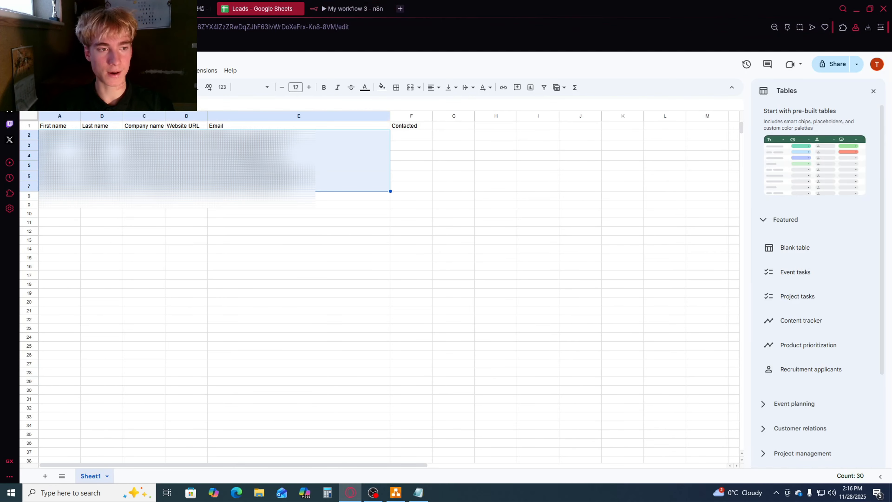
click(351, 9)
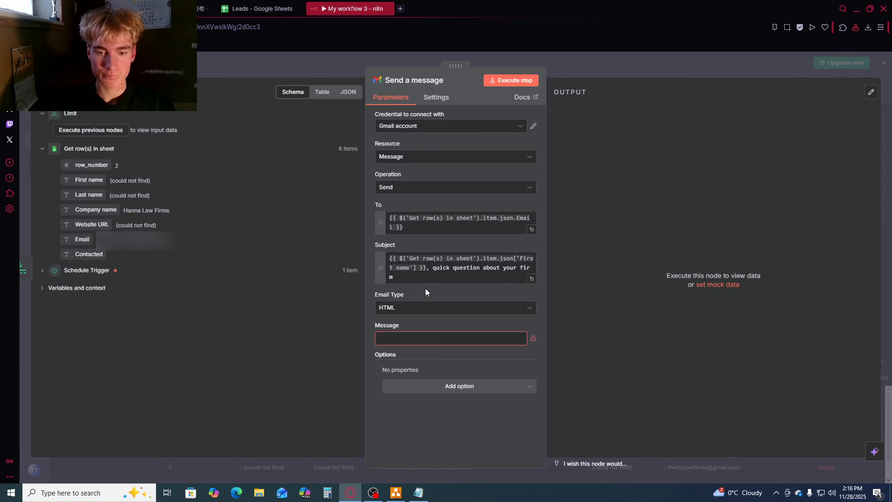
Set the Email Type to Text and copy the draw.io template's body, from "Hi [name]," through the sign-off, into Message
click(411, 314)
click(417, 333)
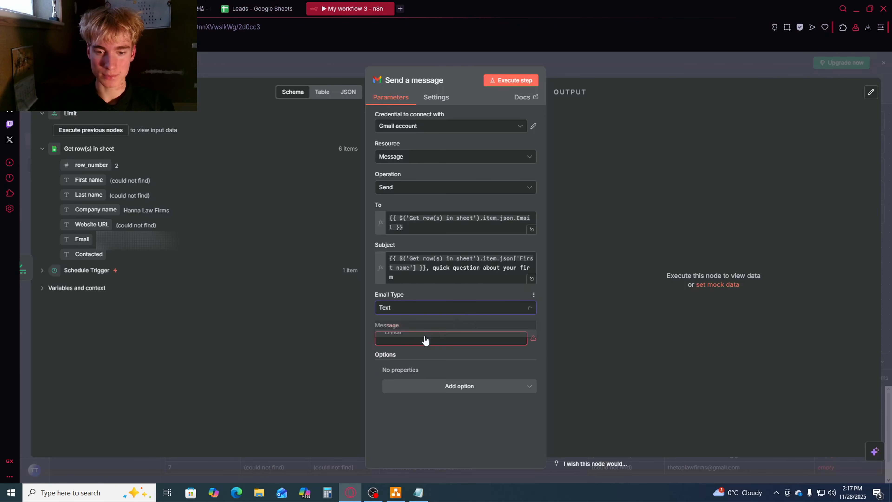
click(395, 492)
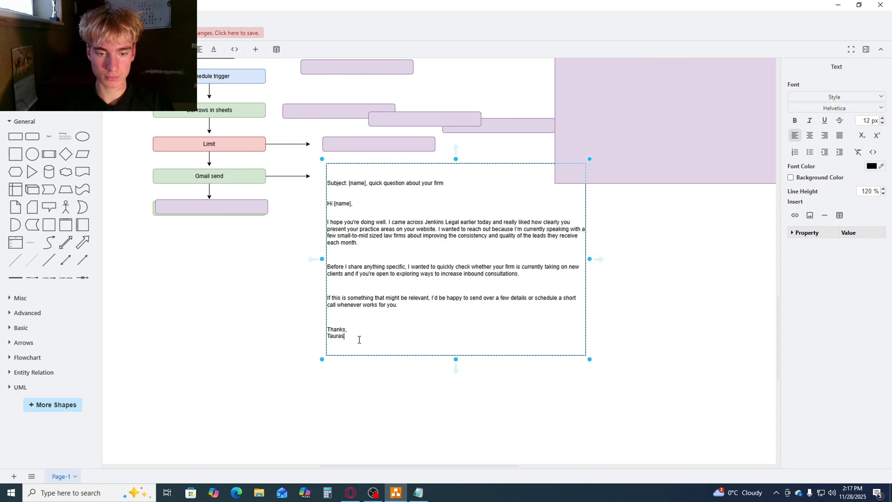
mouse_move(358, 338)
mouse_down()
mouse_move(325, 181)
mouse_move(327, 203)
mouse_up()
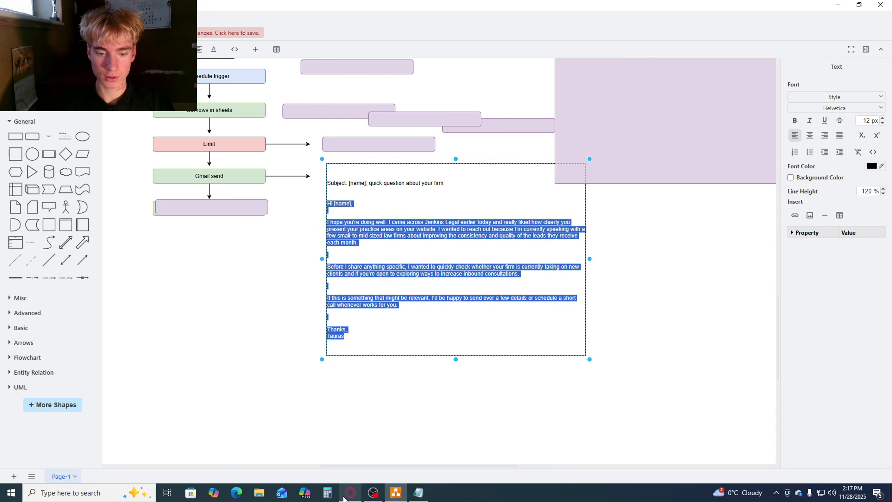
click(351, 493)
click(404, 309)
click(384, 303)
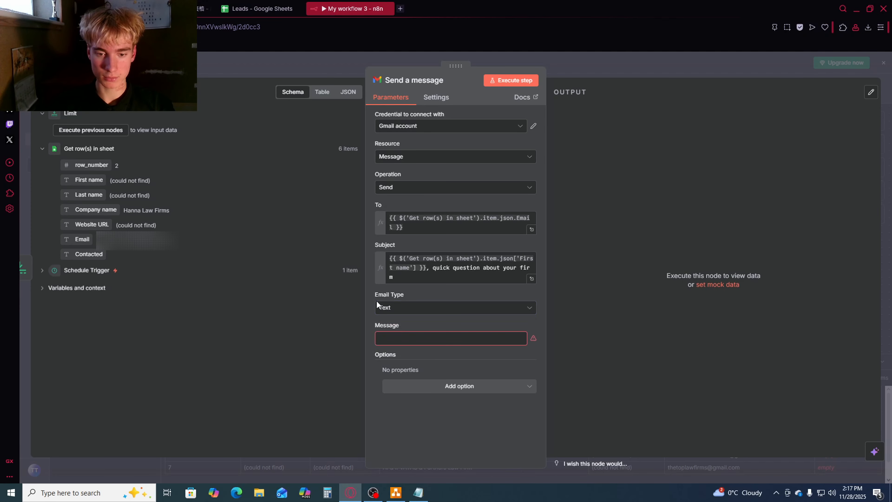
click(448, 338)
key(ctrl+v)
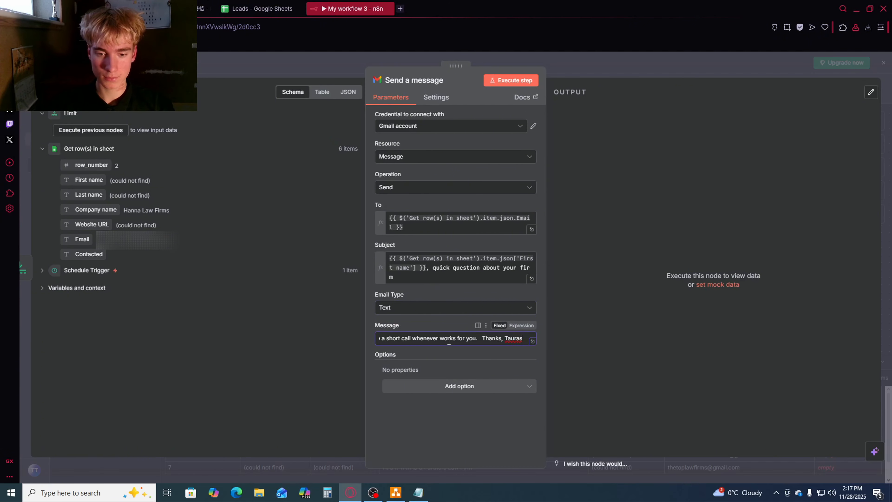
Switch Message to Expression mode and replace its one-line text with the same template body laid out in separate paragraphs
click(521, 325)
click(402, 312)
click(515, 312)
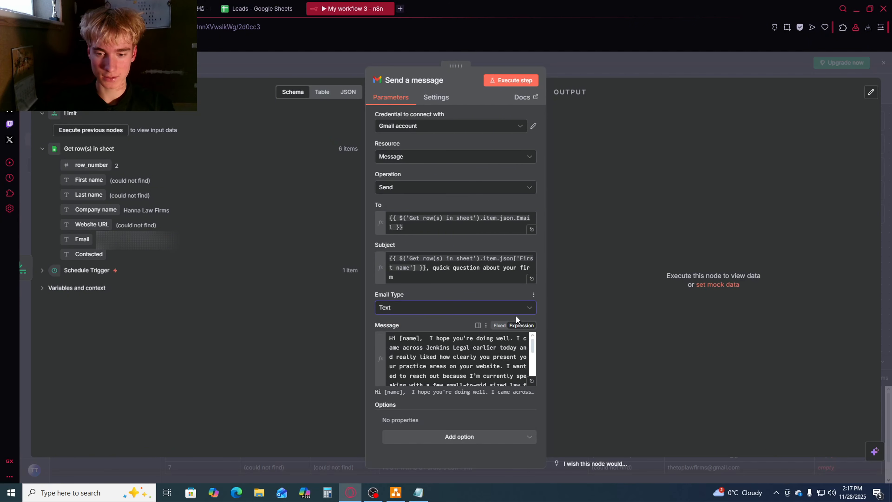
scroll(483, 346, down, 3)
scroll(483, 347, up, 3)
click(429, 360)
key(ctrl+a)
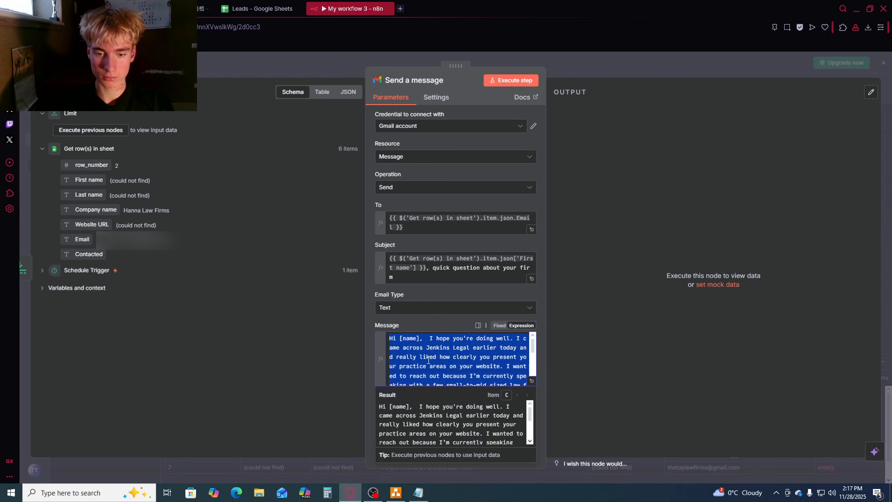
key(Right)
scroll(425, 357, up, 5)
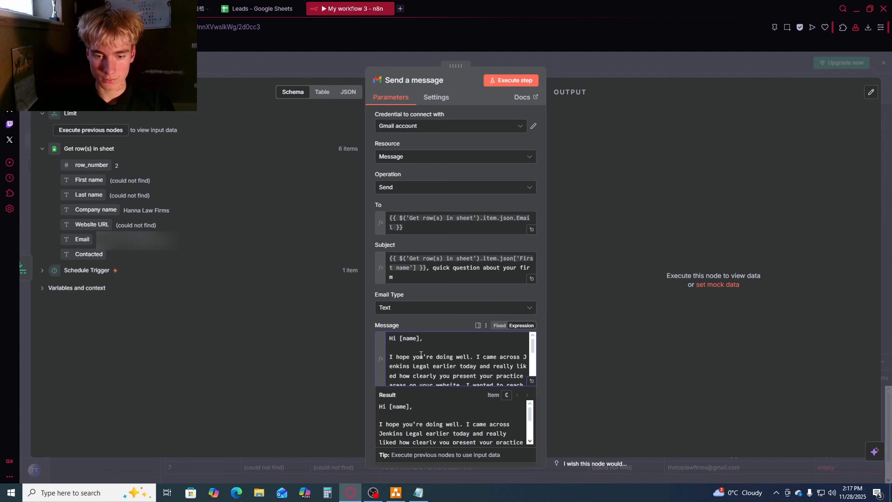
Replace the [name] placeholder in the Message greeting with the First name field from Get row(s) in sheet, and close the node
key(BackSpace)
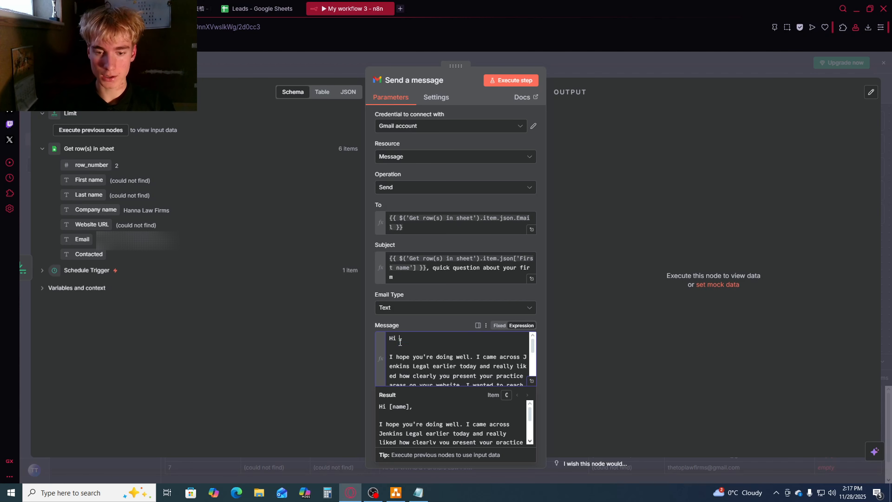
drag(88, 179, 399, 338)
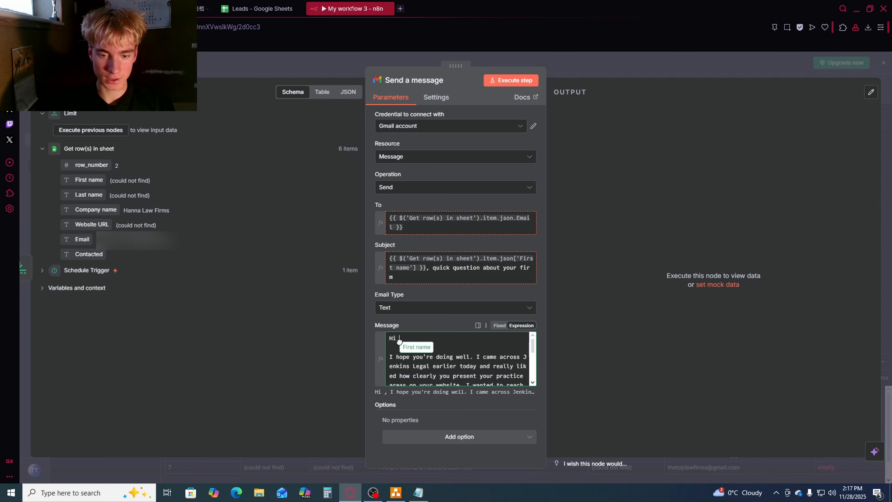
scroll(385, 337, down, 5)
click(375, 323)
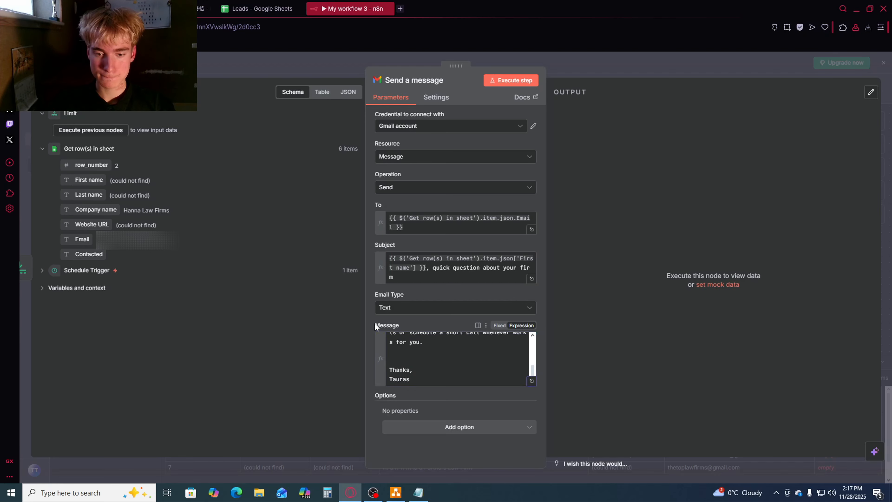
scroll(426, 362, up, 5)
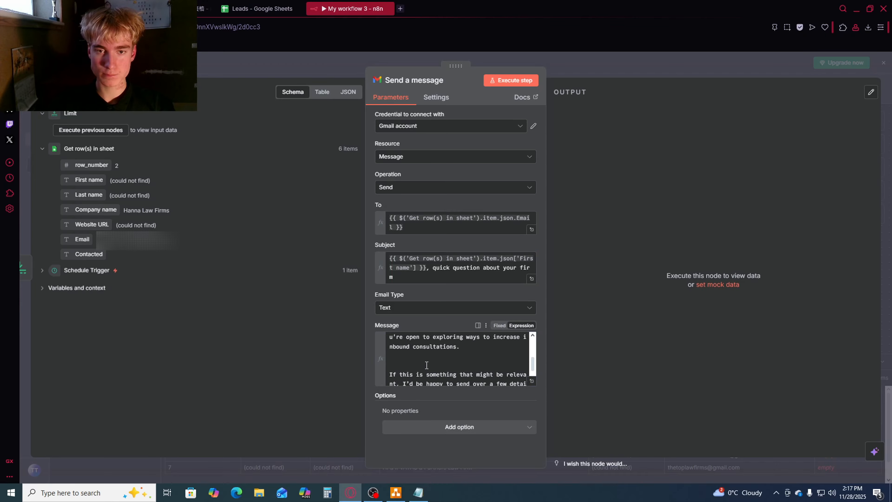
scroll(426, 362, down, 5)
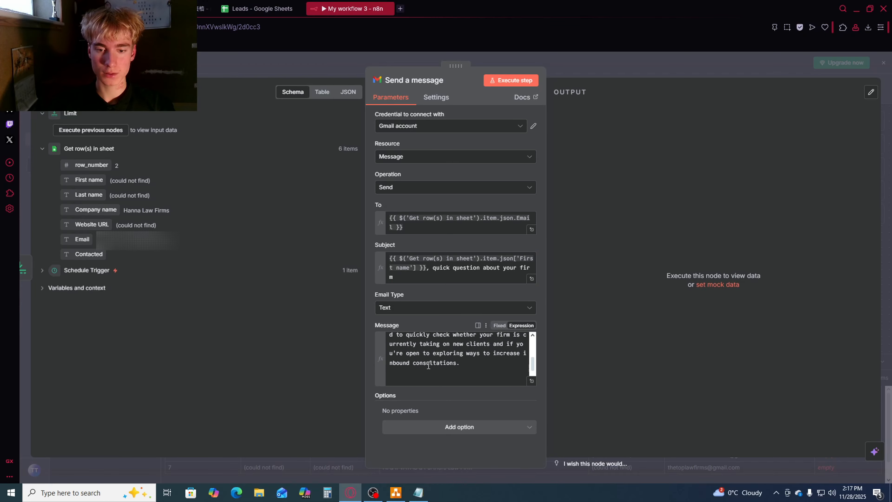
click(571, 70)
Add a Google Sheets "Update row in sheet" node after Send a message
drag(579, 233, 523, 279)
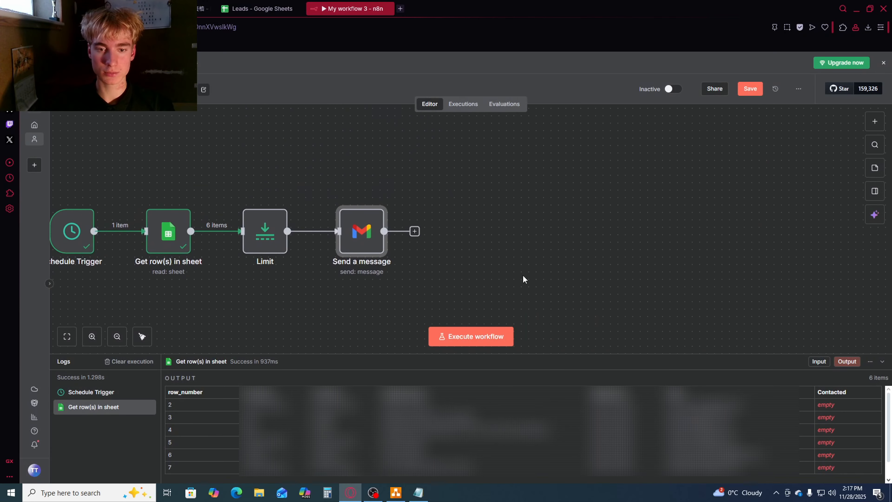
drag(510, 247, 526, 221)
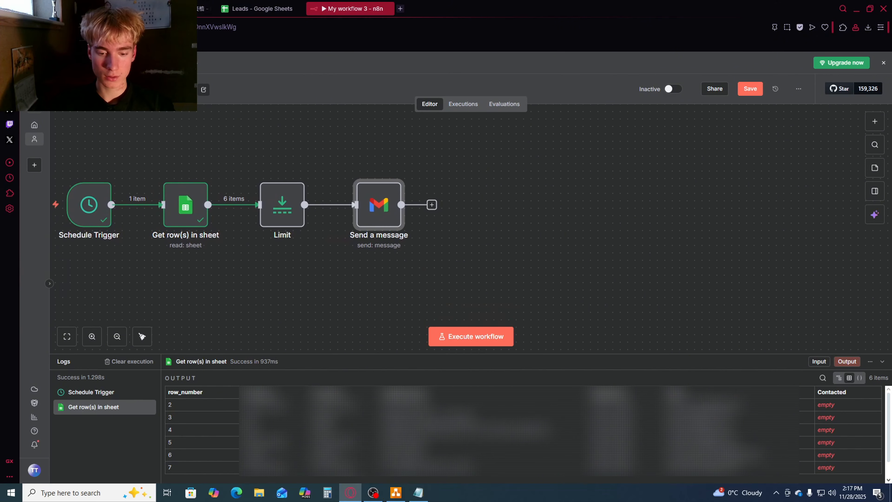
click(395, 492)
mouse_move(414, 119)
mouse_down()
mouse_move(432, 82)
mouse_move(457, 83)
mouse_up()
key(alt+Tab)
click(432, 204)
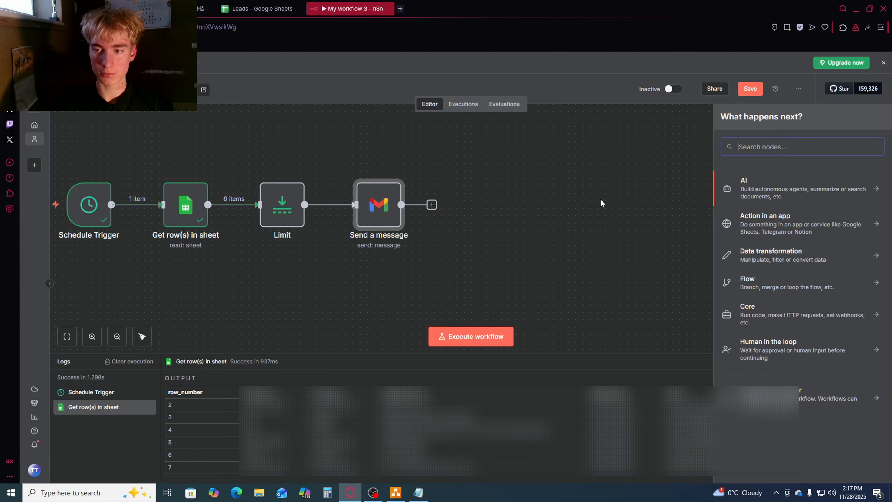
text(sheets)
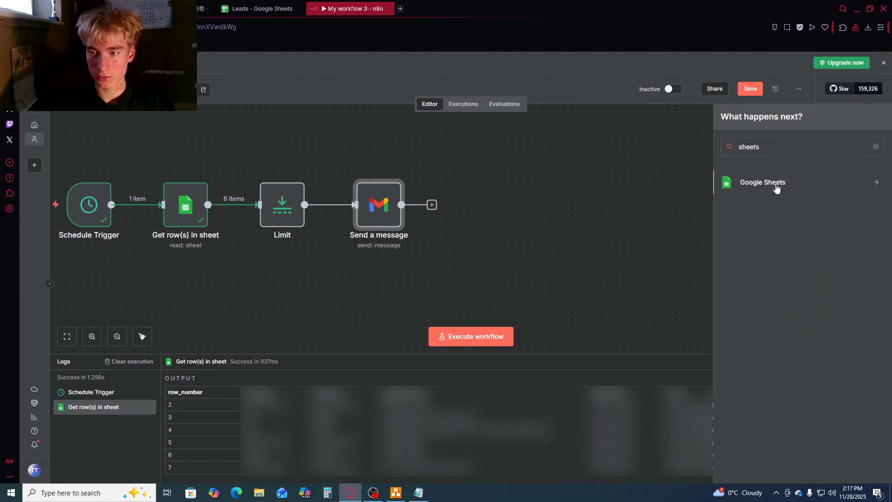
click(777, 189)
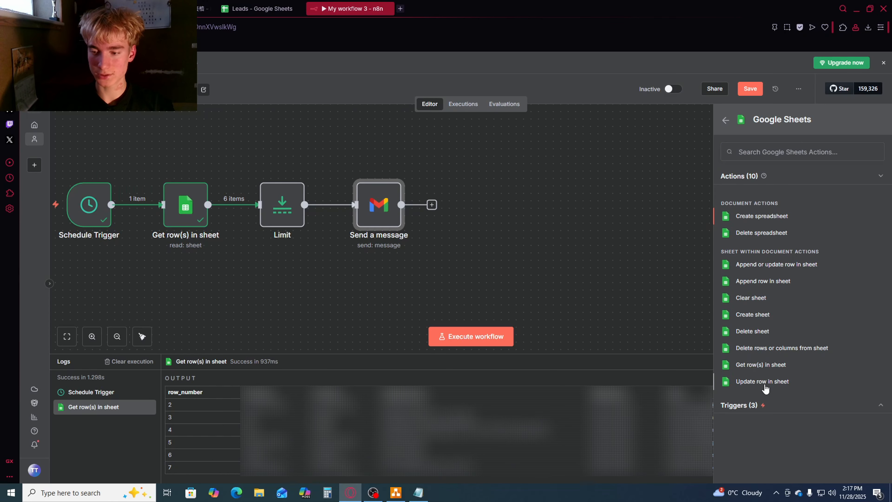
click(754, 381)
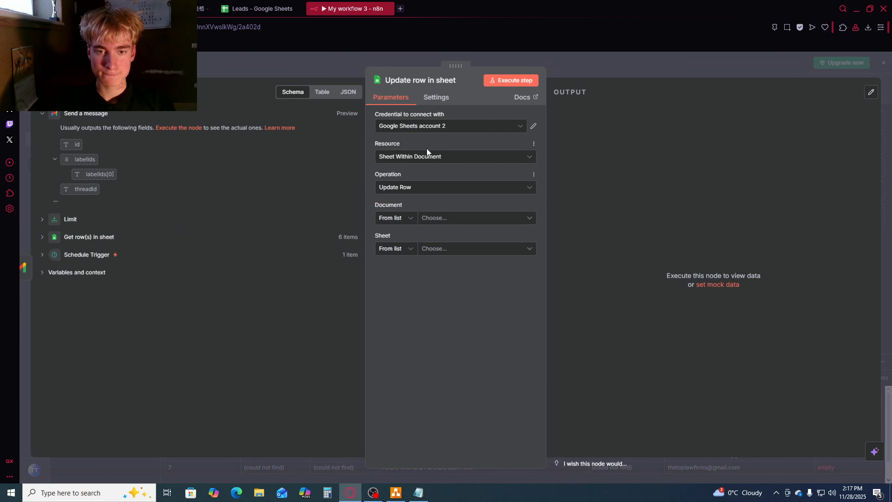
Configure Update row in sheet with the Google Sheets account 2 credential, the first Leads document and Sheet1
click(424, 126)
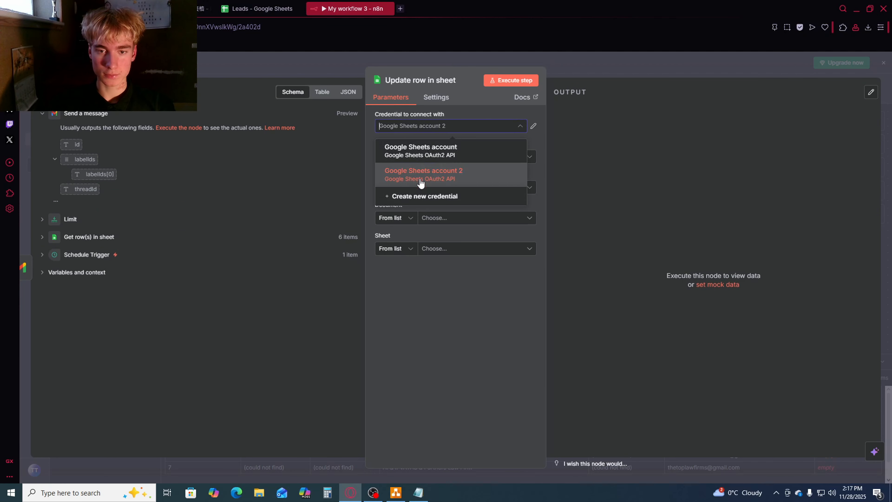
click(422, 176)
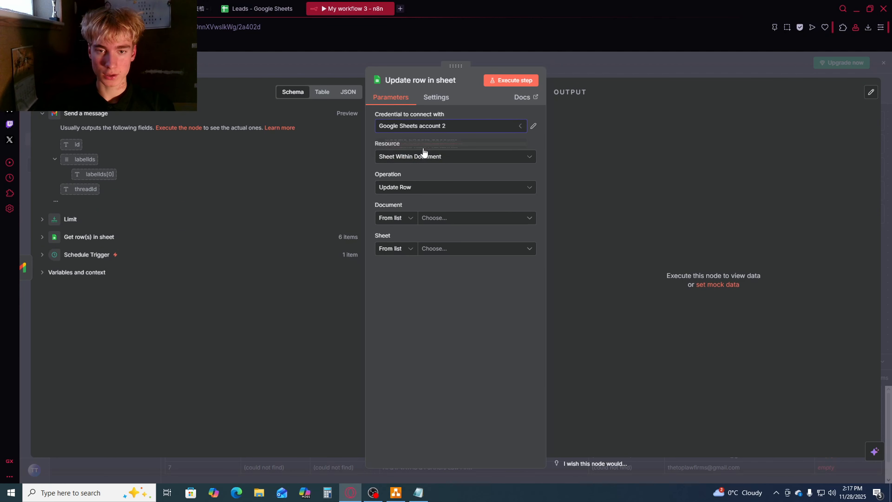
click(453, 219)
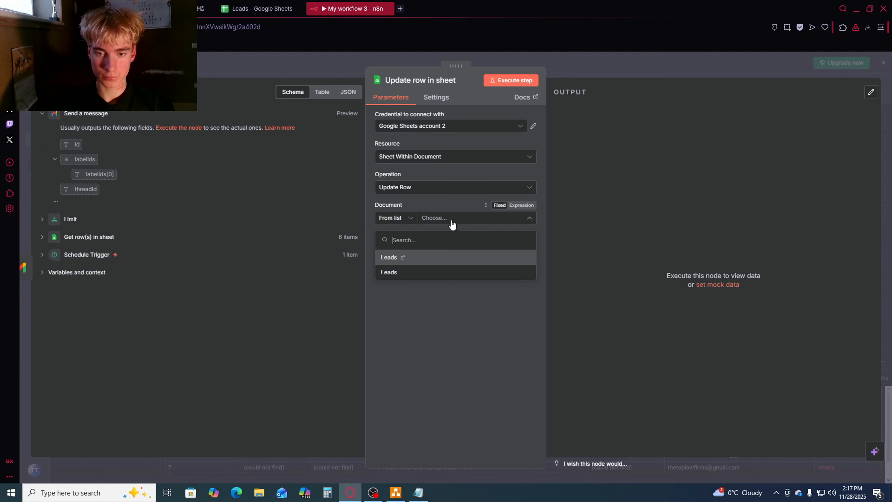
click(417, 261)
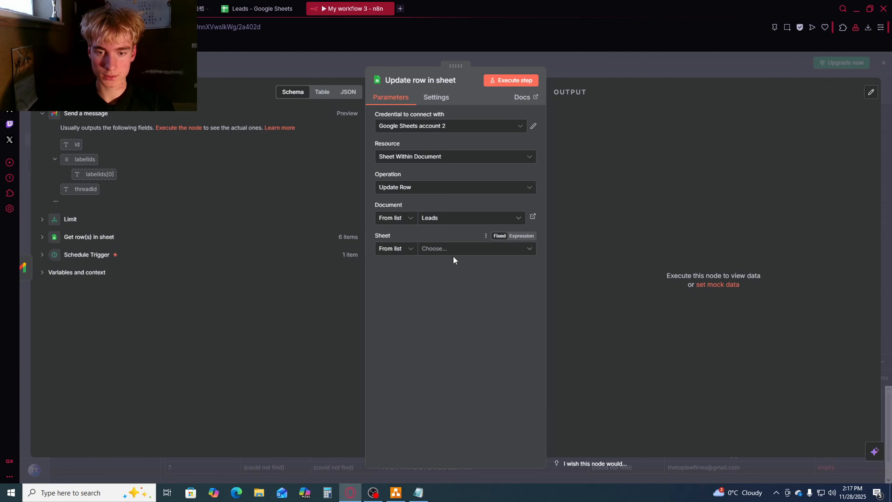
click(409, 268)
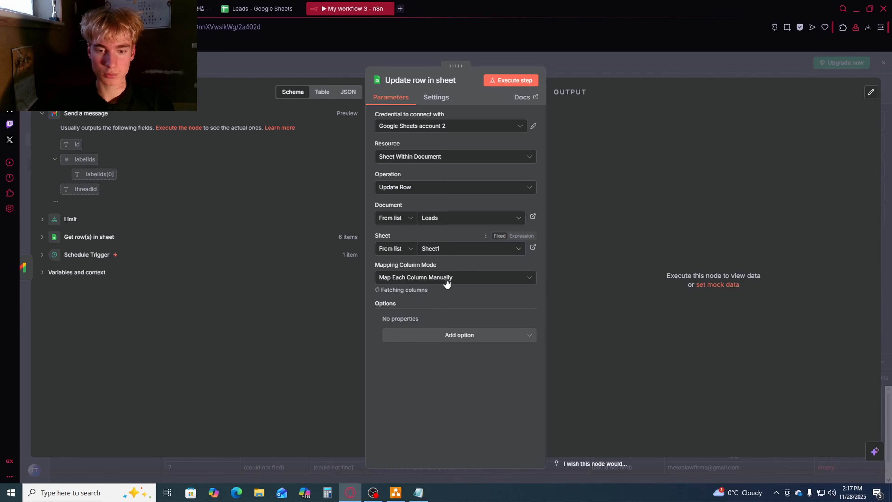
Check the columns in the Leads spreadsheet and set Column to match on to Email
scroll(426, 295, down, 3)
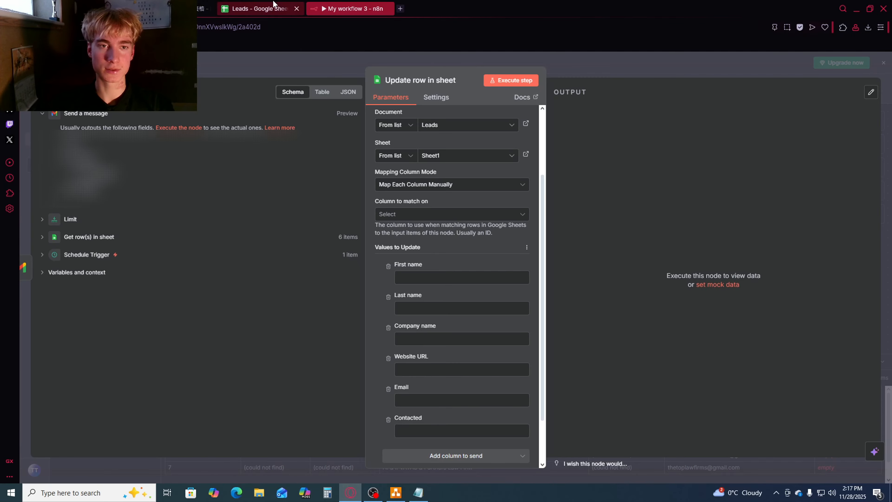
click(261, 9)
click(334, 5)
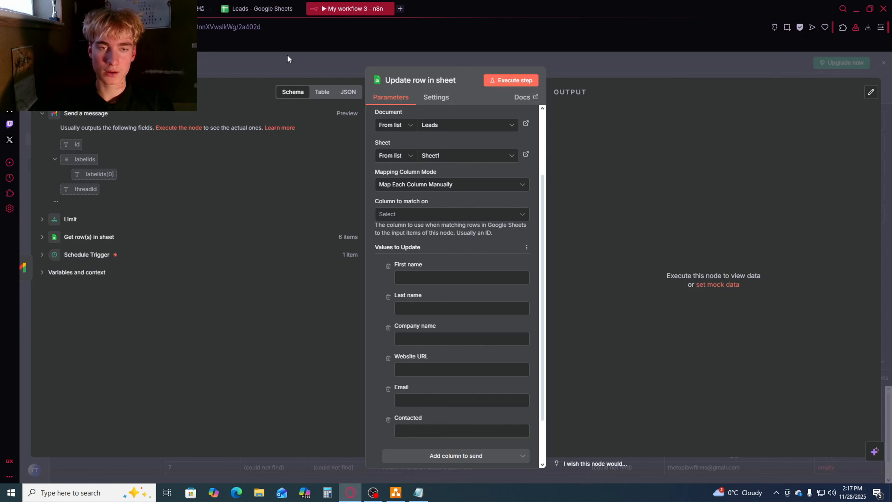
click(287, 6)
click(345, 9)
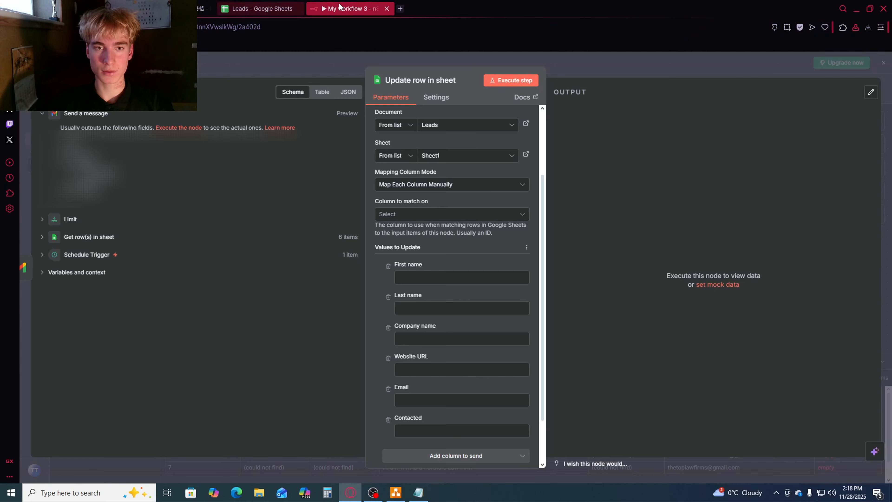
click(432, 214)
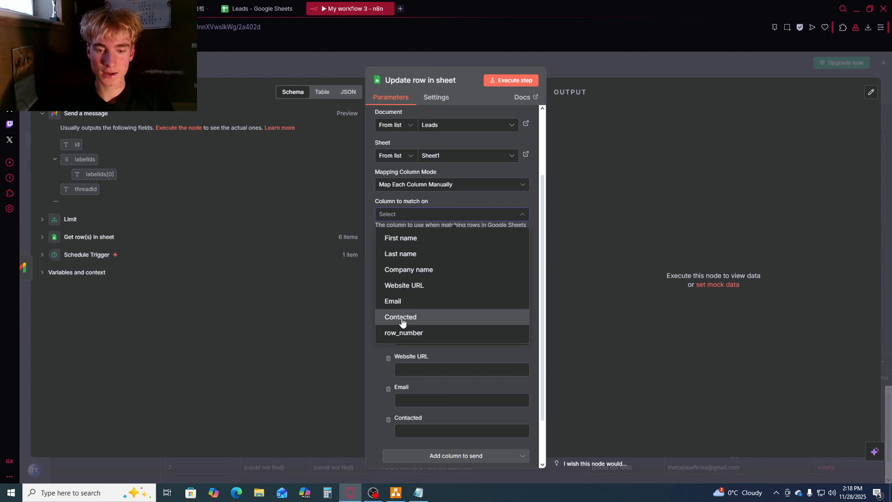
click(408, 222)
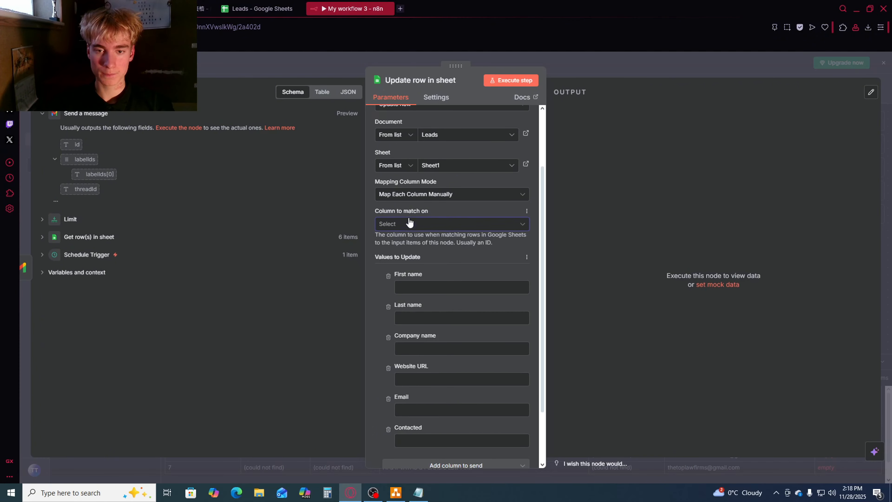
click(416, 261)
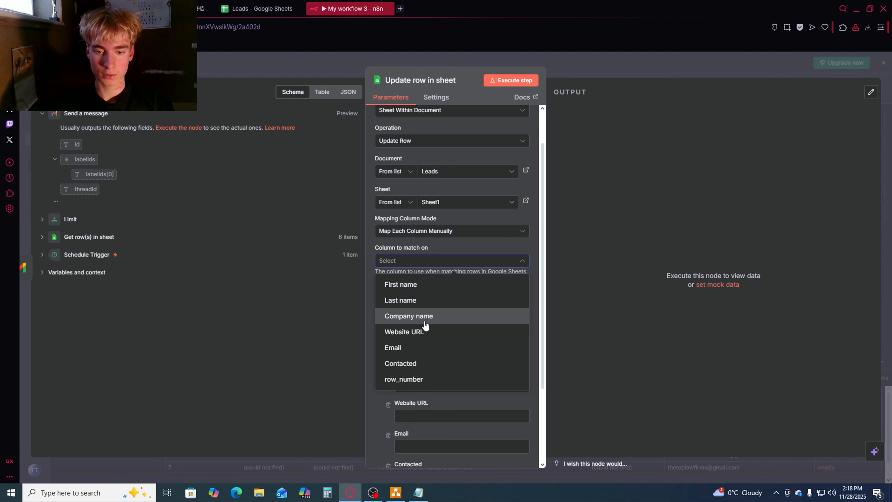
click(422, 351)
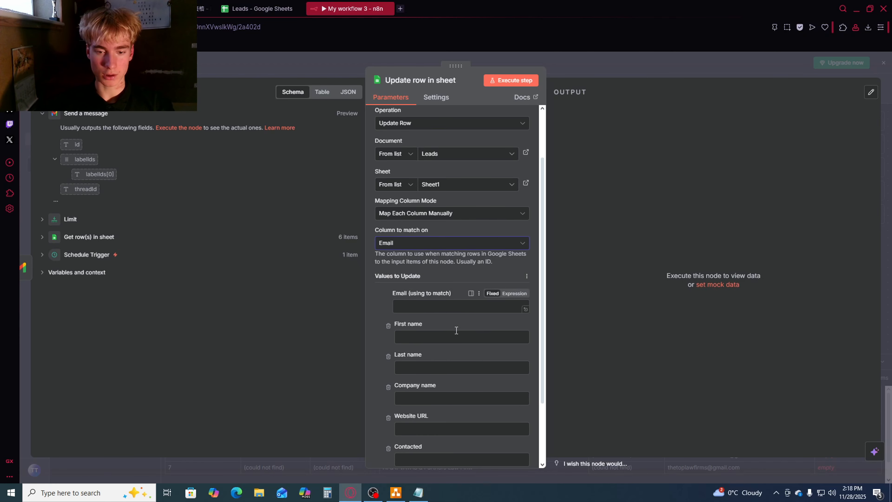
Map Email (using to match) to the Email field from Get row(s) in sheet
scroll(455, 328, down, 3)
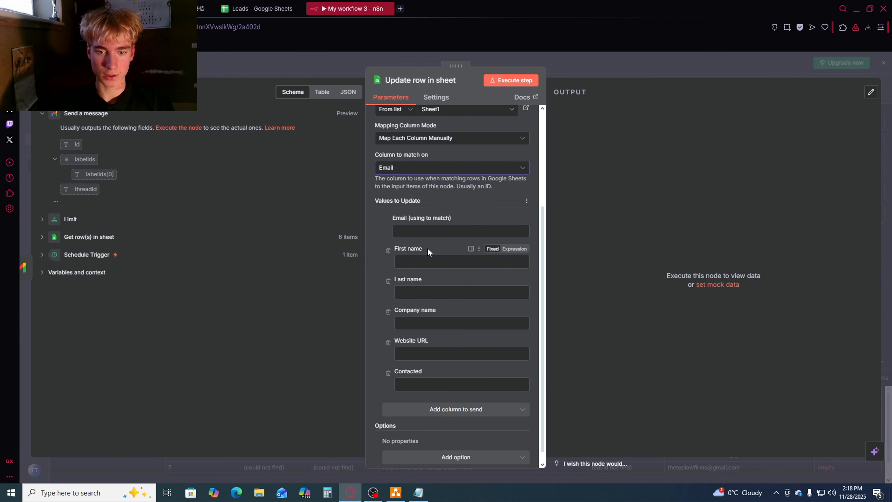
click(453, 231)
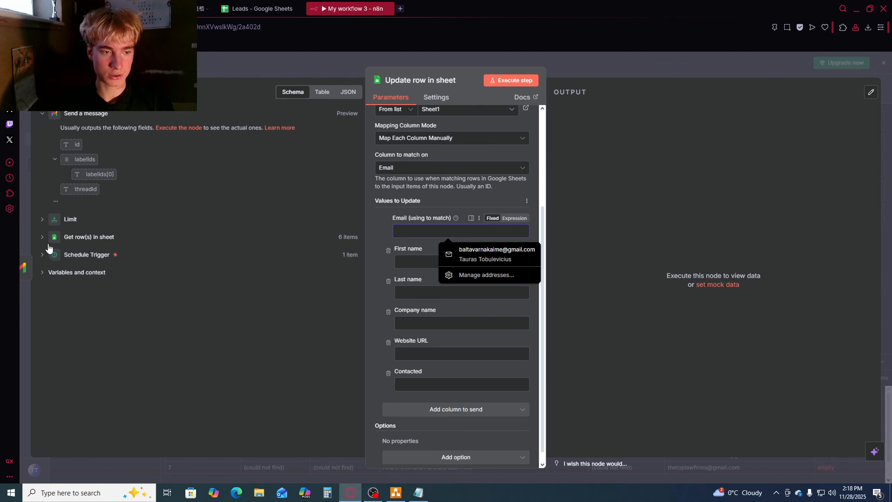
click(43, 238)
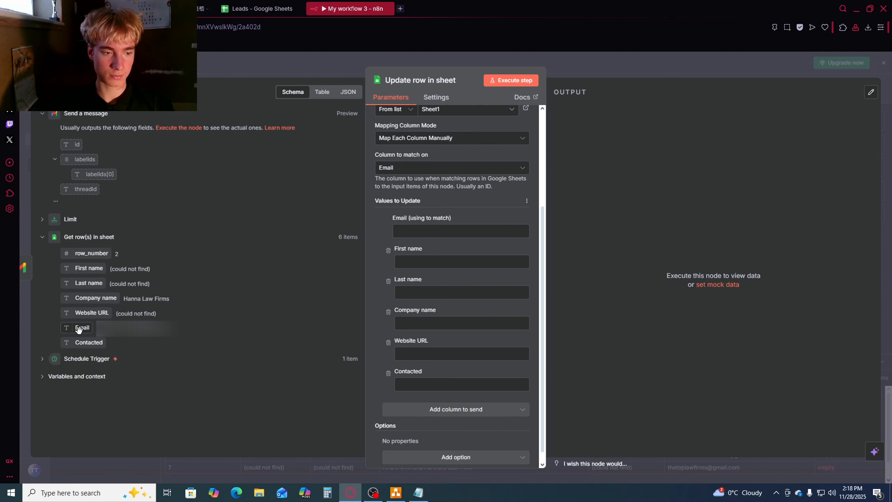
drag(79, 328, 422, 233)
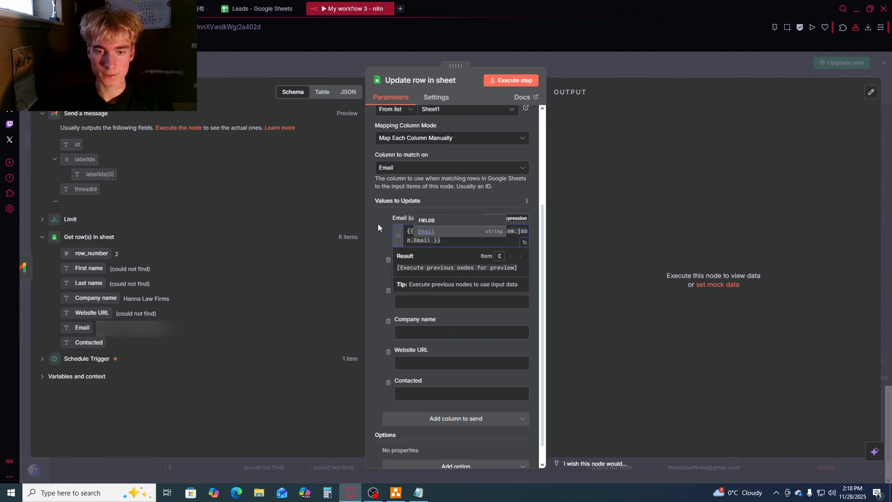
Try matching on Last name with the Last name field from Get row(s) in sheet, and return Column to match on to Email
click(395, 168)
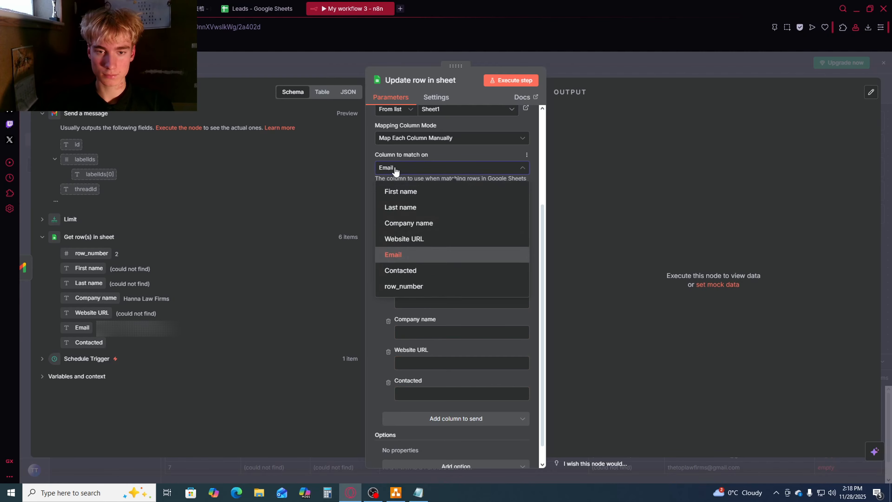
click(410, 211)
click(427, 231)
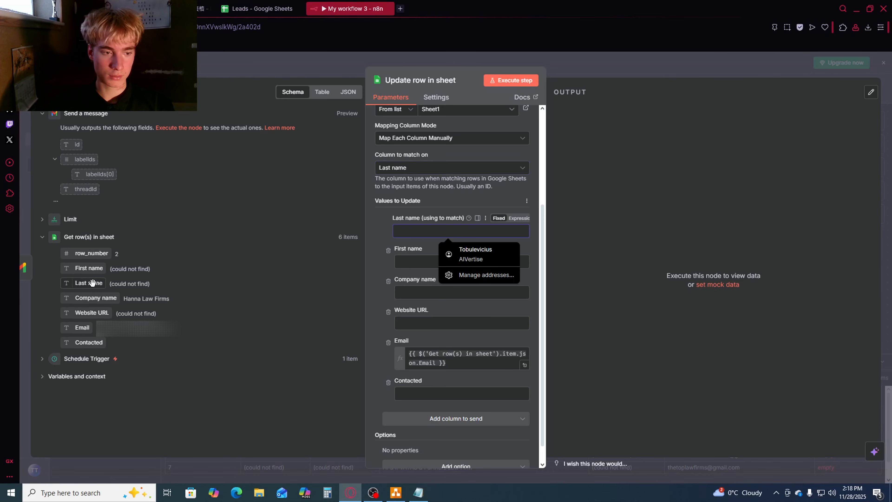
drag(92, 283, 448, 237)
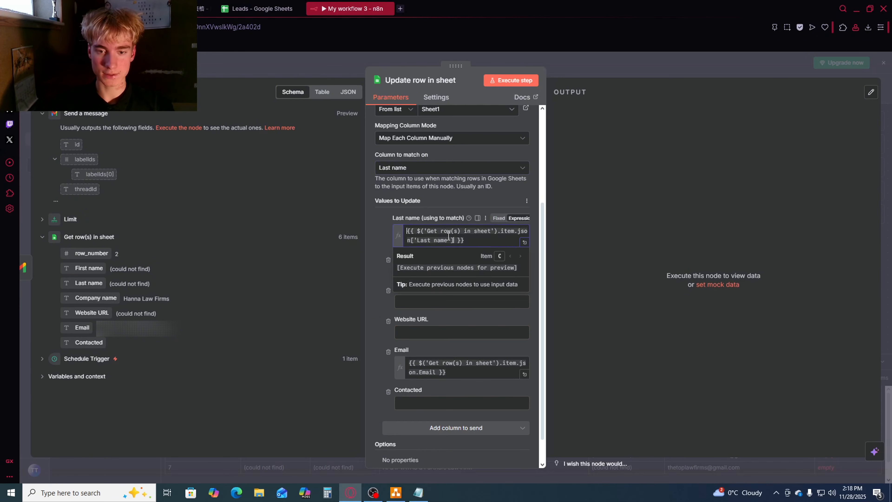
click(439, 168)
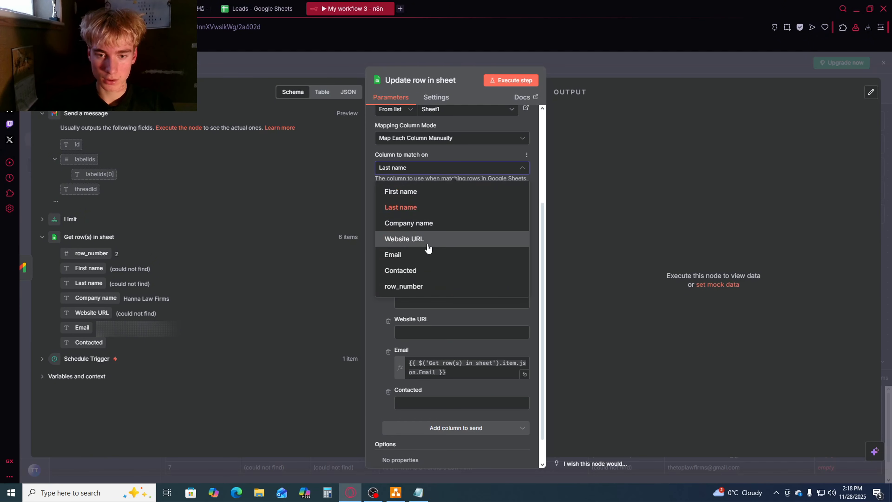
click(413, 260)
scroll(377, 257, down, 1)
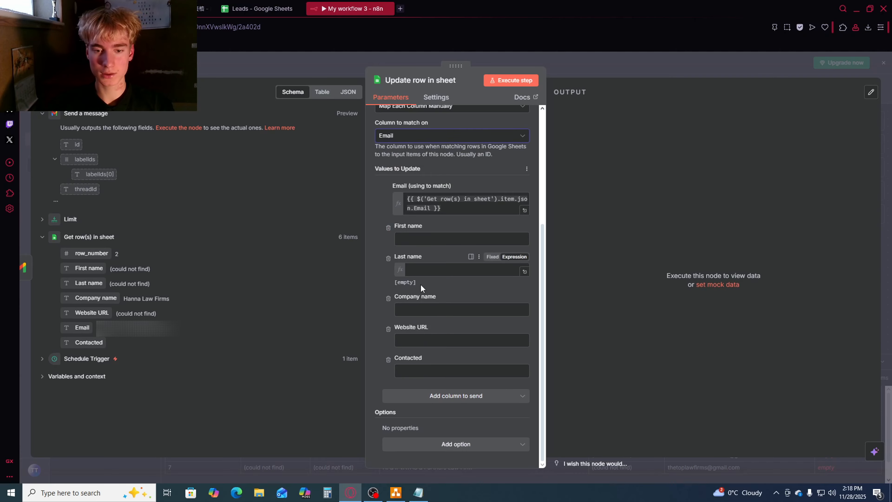
scroll(409, 249, up, 1)
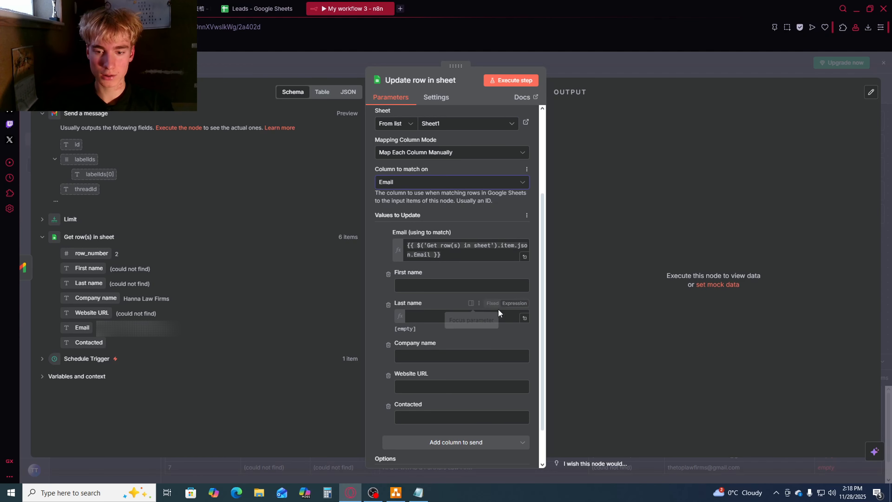
click(428, 318)
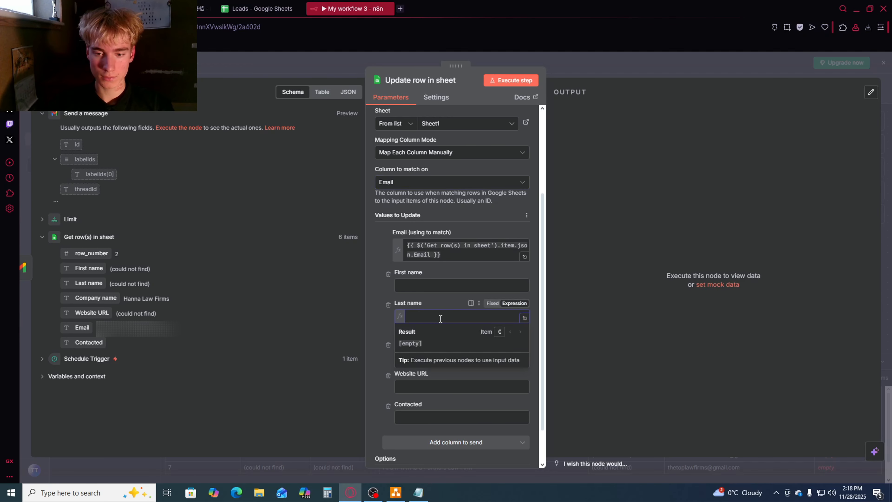
click(384, 297)
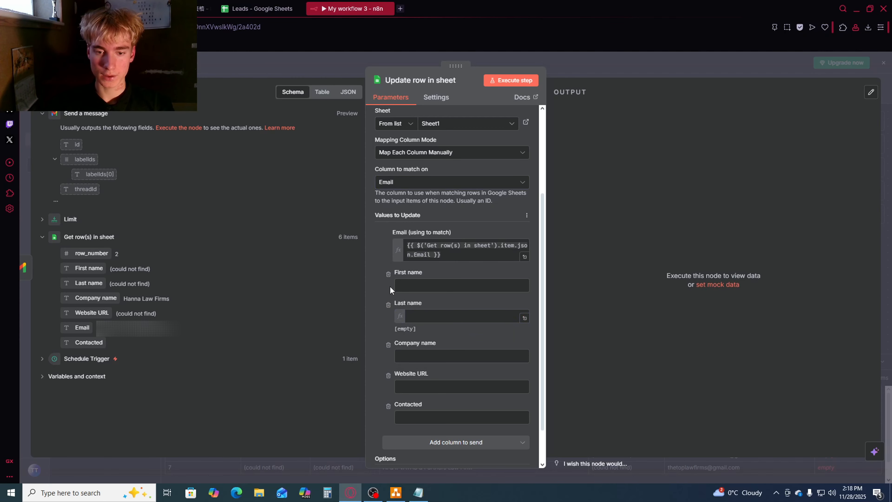
click(413, 186)
click(414, 182)
Set the Contacted value to Yes in Update row in sheet and return to the workflow canvas
scroll(438, 365, down, 1)
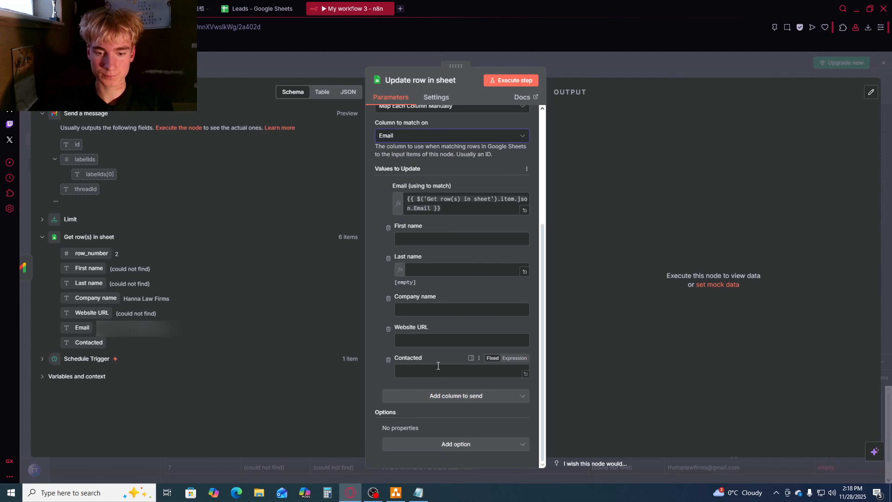
click(438, 365)
text(Y)
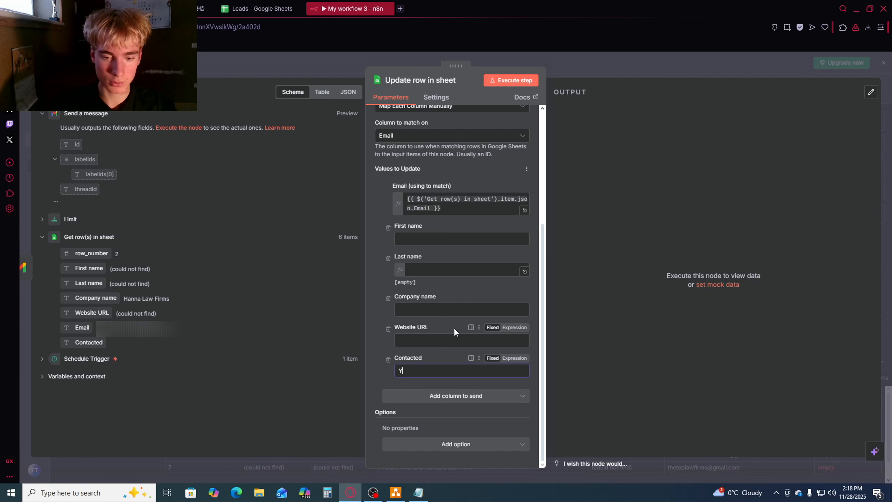
text(es)
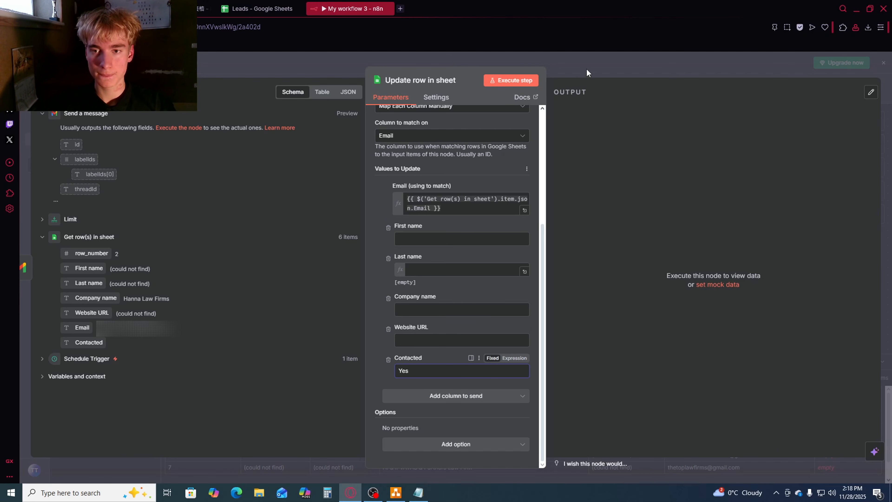
key(Escape)
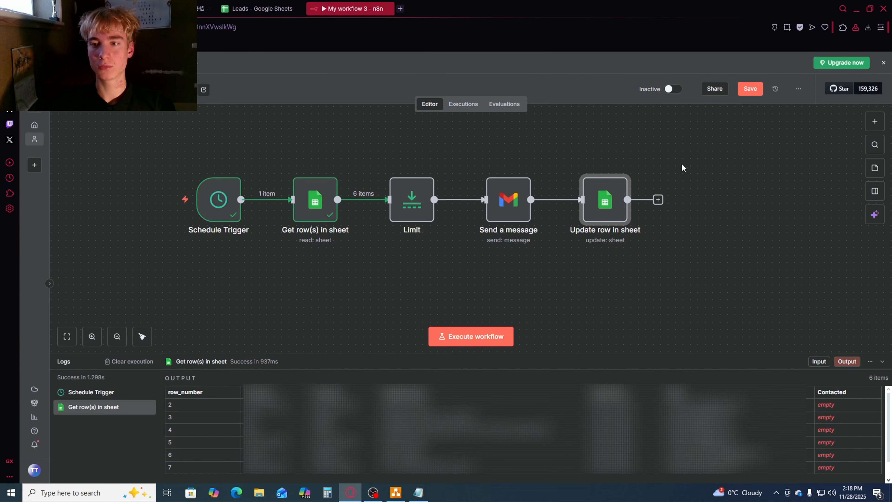
Save the workflow and activate it
click(753, 92)
drag(127, 141, 707, 289)
click(708, 289)
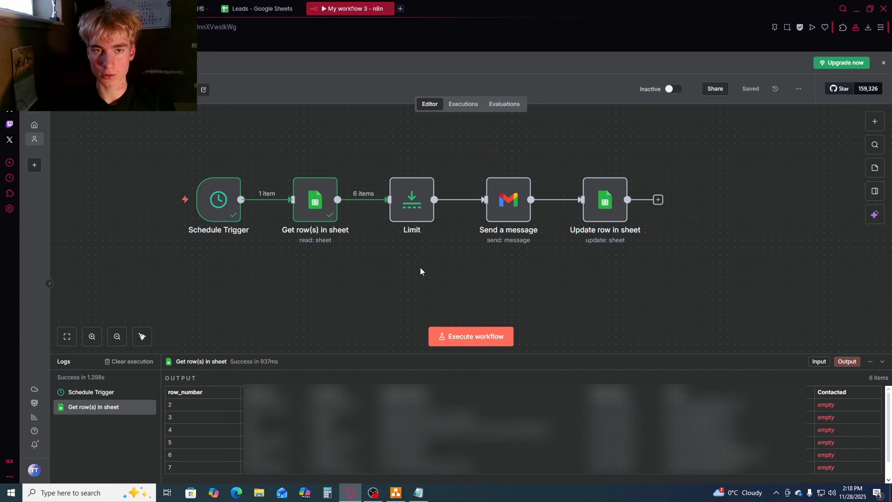
mouse_move(217, 199)
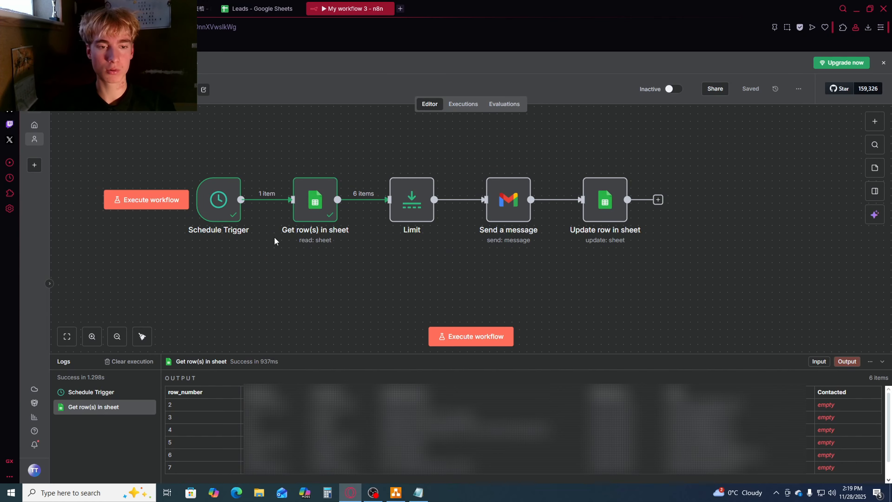
drag(232, 284, 636, 200)
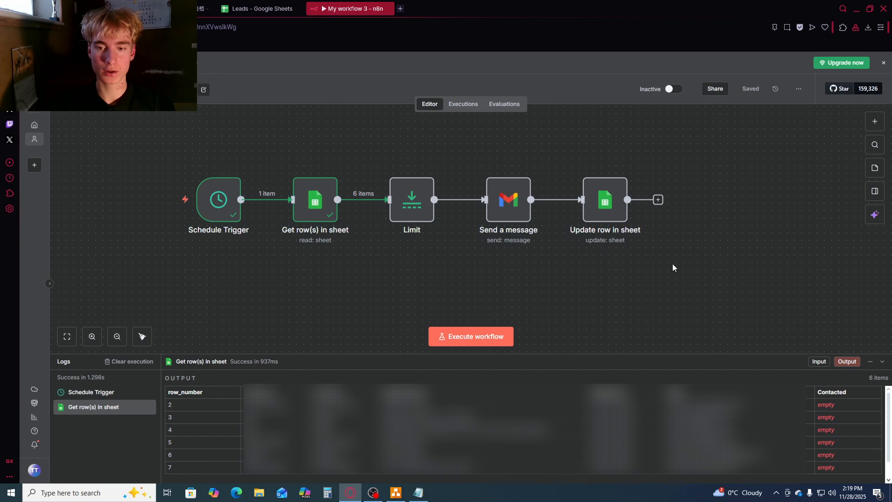
mouse_move(136, 154)
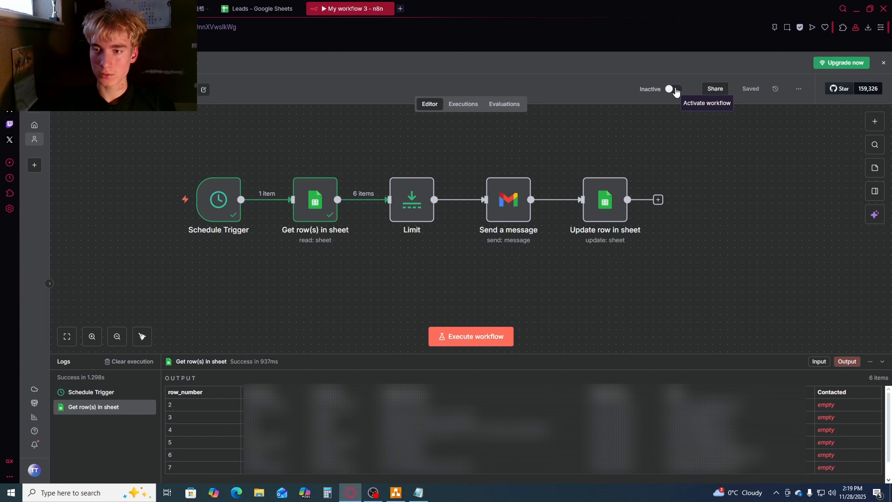
click(676, 89)
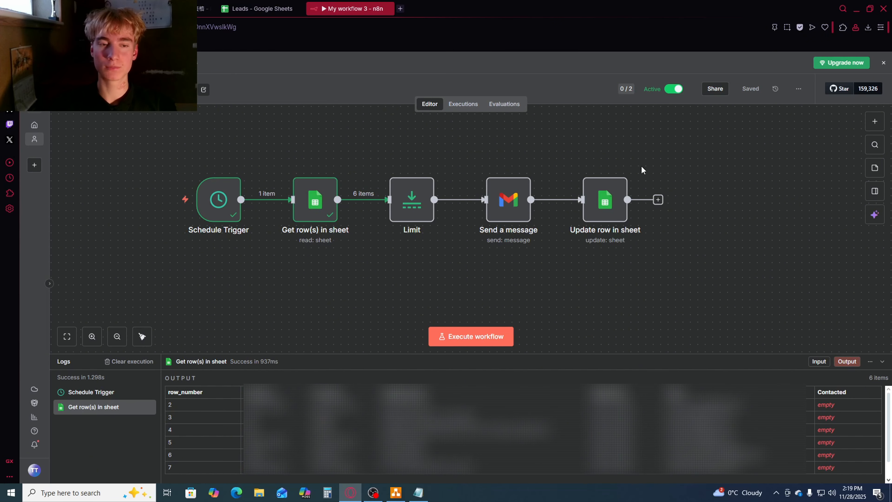
Open the Schedule Trigger node's settings to review its trigger interval
mouse_move(628, 170)
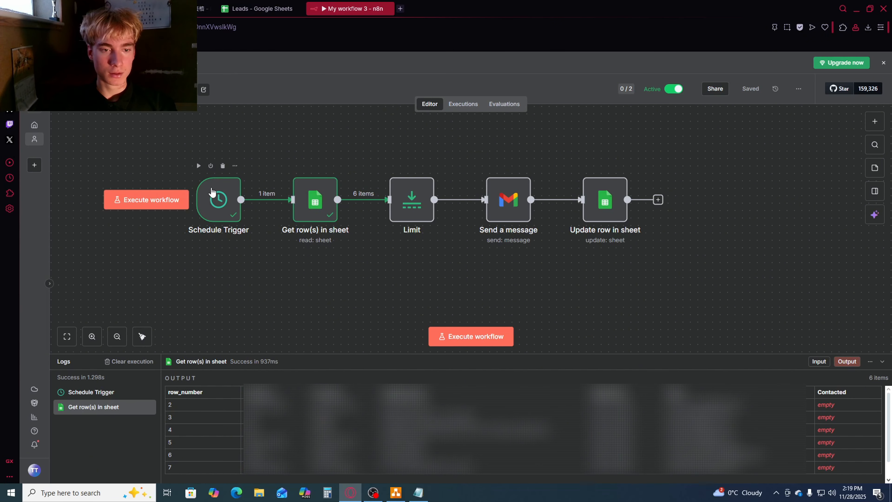
double_click(221, 206)
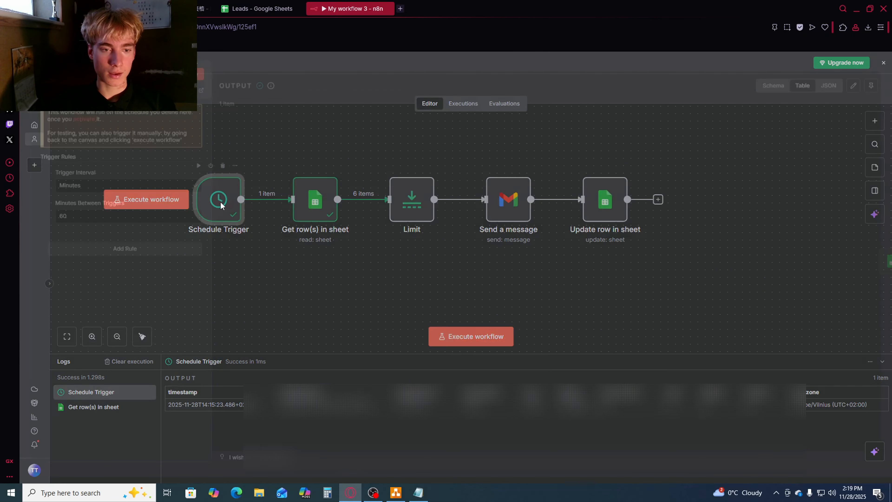